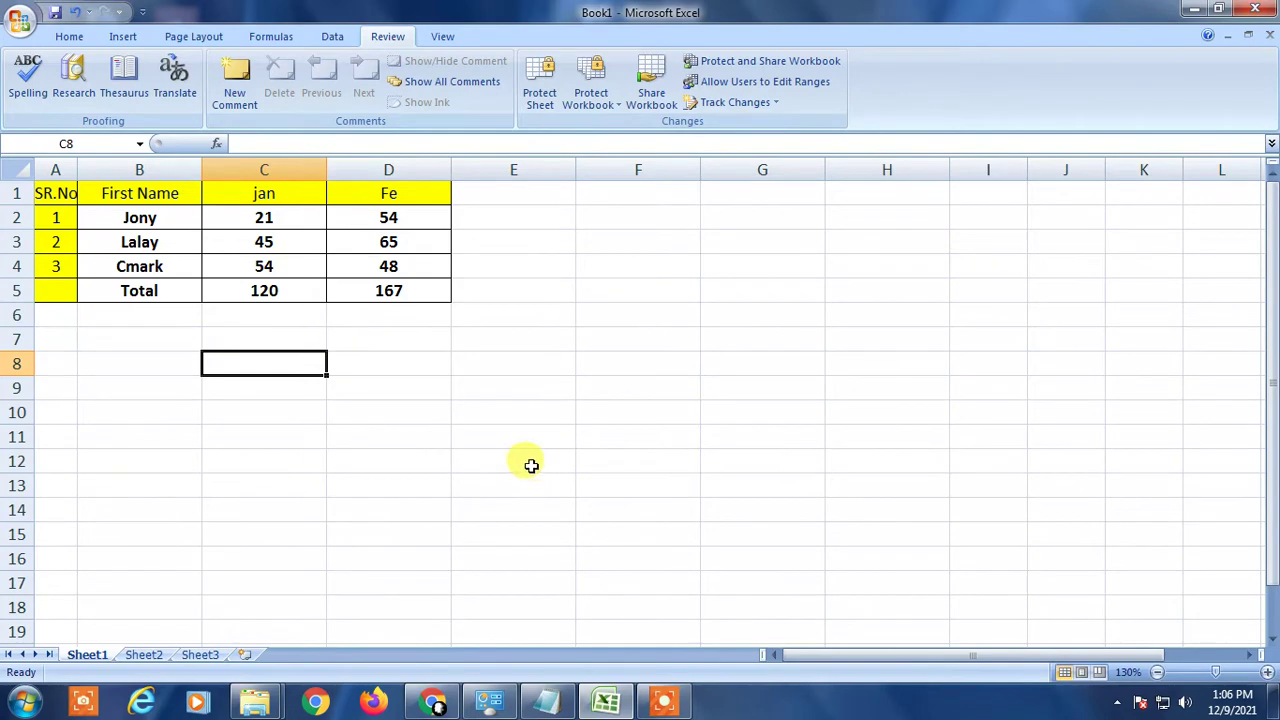
left_click(282, 290)
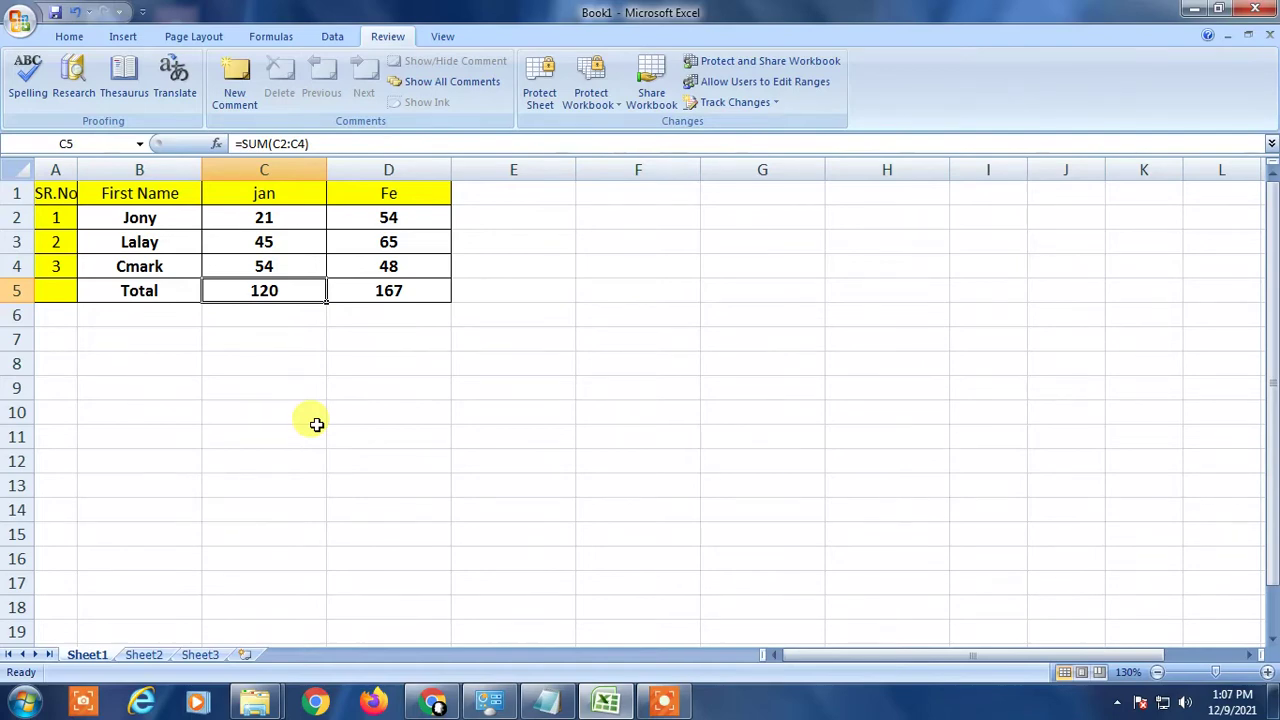
left_click(160, 388)
left_click(145, 196)
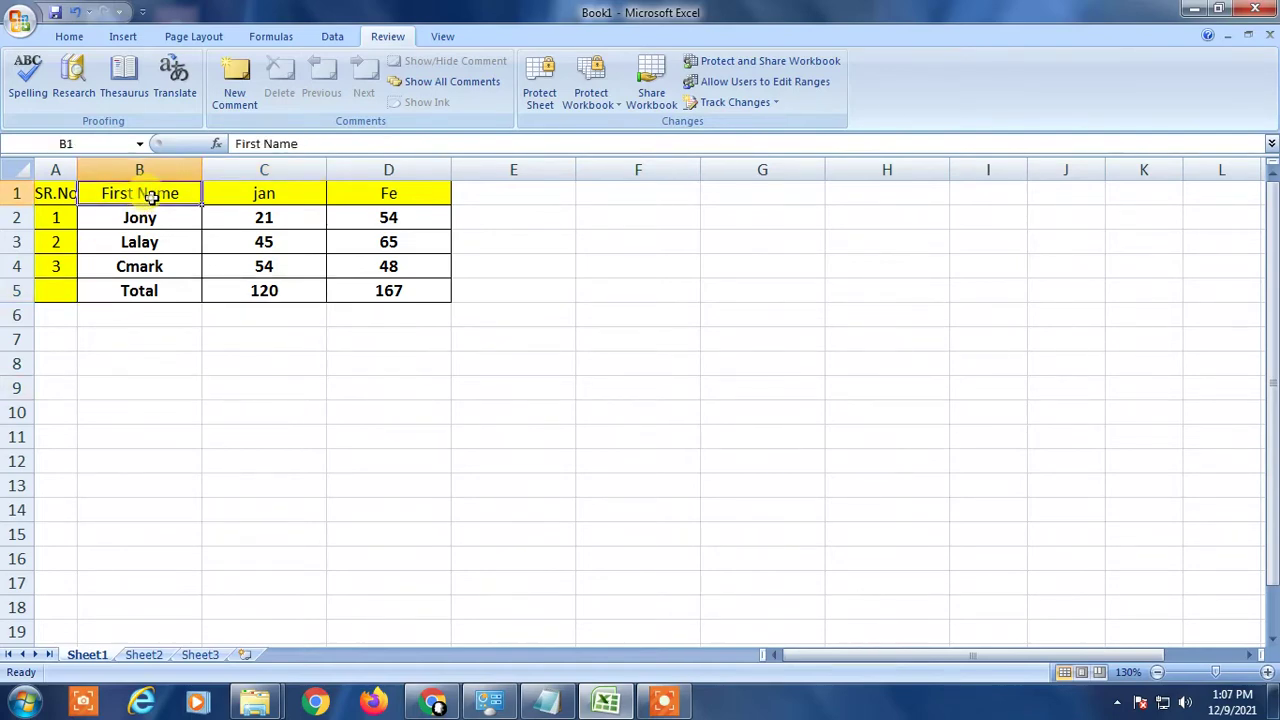
left_click(266, 193)
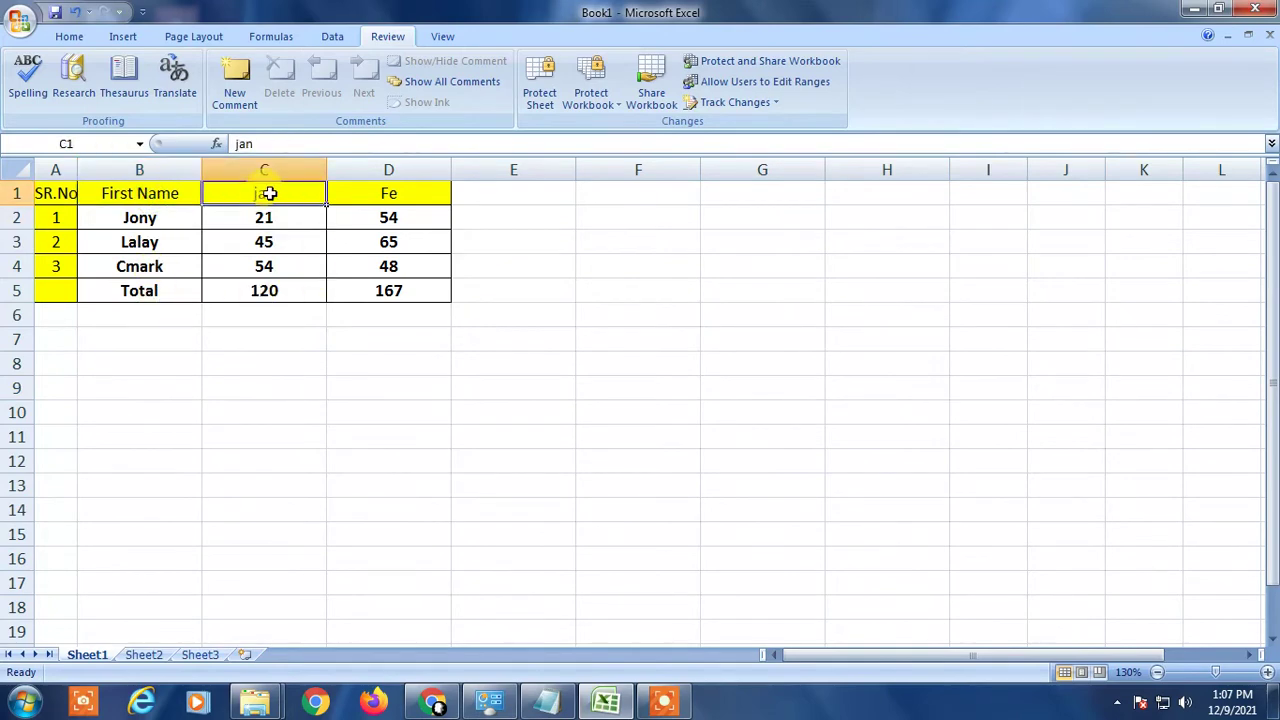
Step: Complete the month heading in cell D1 so it reads Feb
left_click(414, 193)
double_click(414, 193)
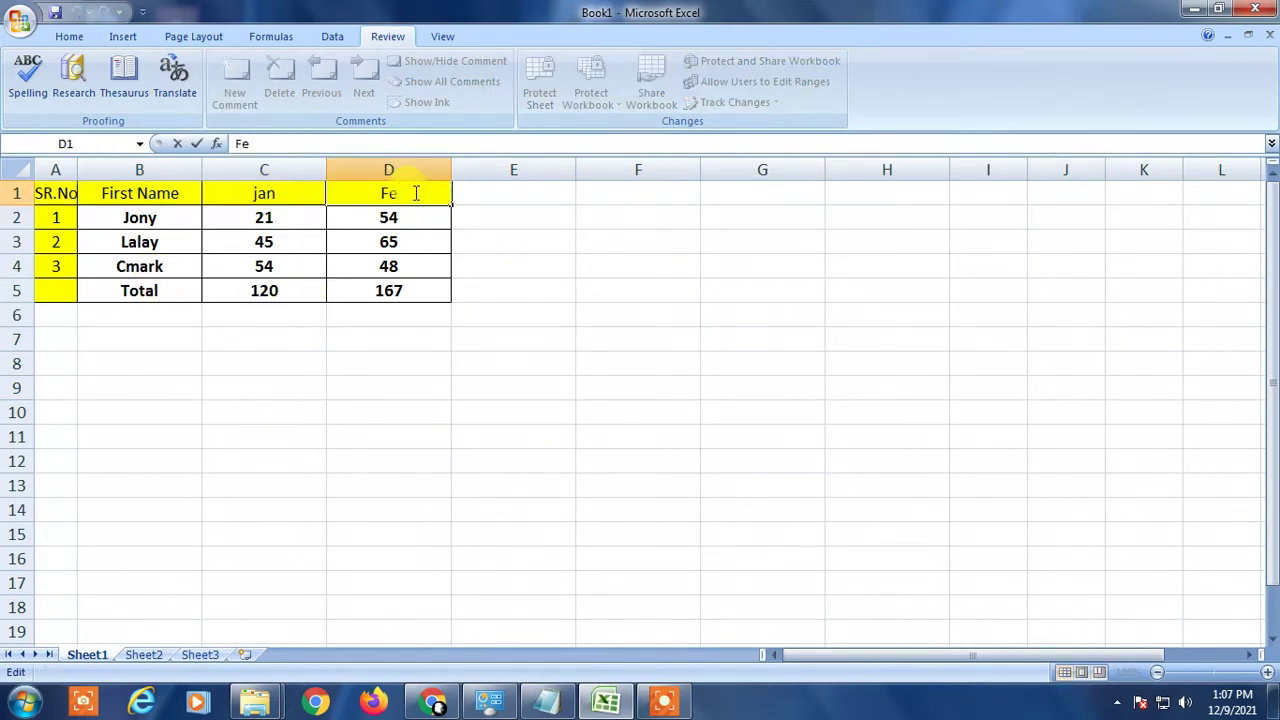
type("b")
left_click(255, 217)
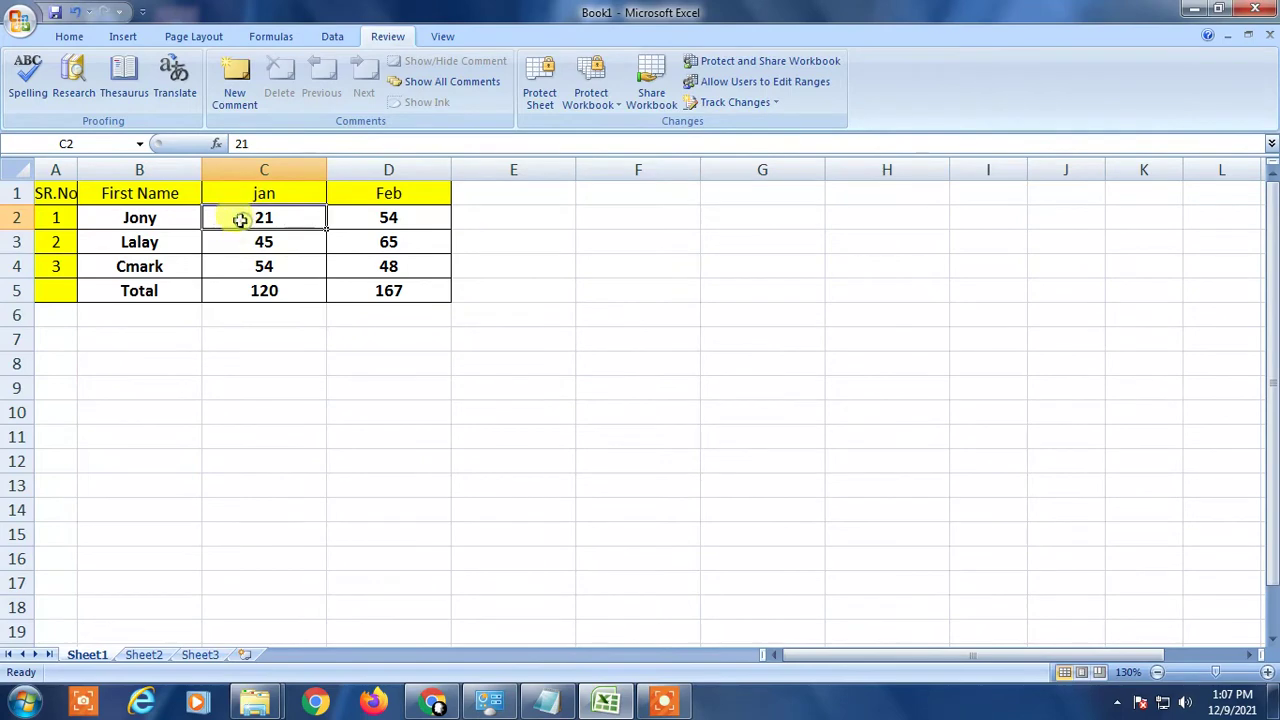
Step: Examine the table's headings, serial numbers, monthly values and the SUM formulas in the Total row
left_click_drag(240, 220, 382, 266)
left_click(276, 290)
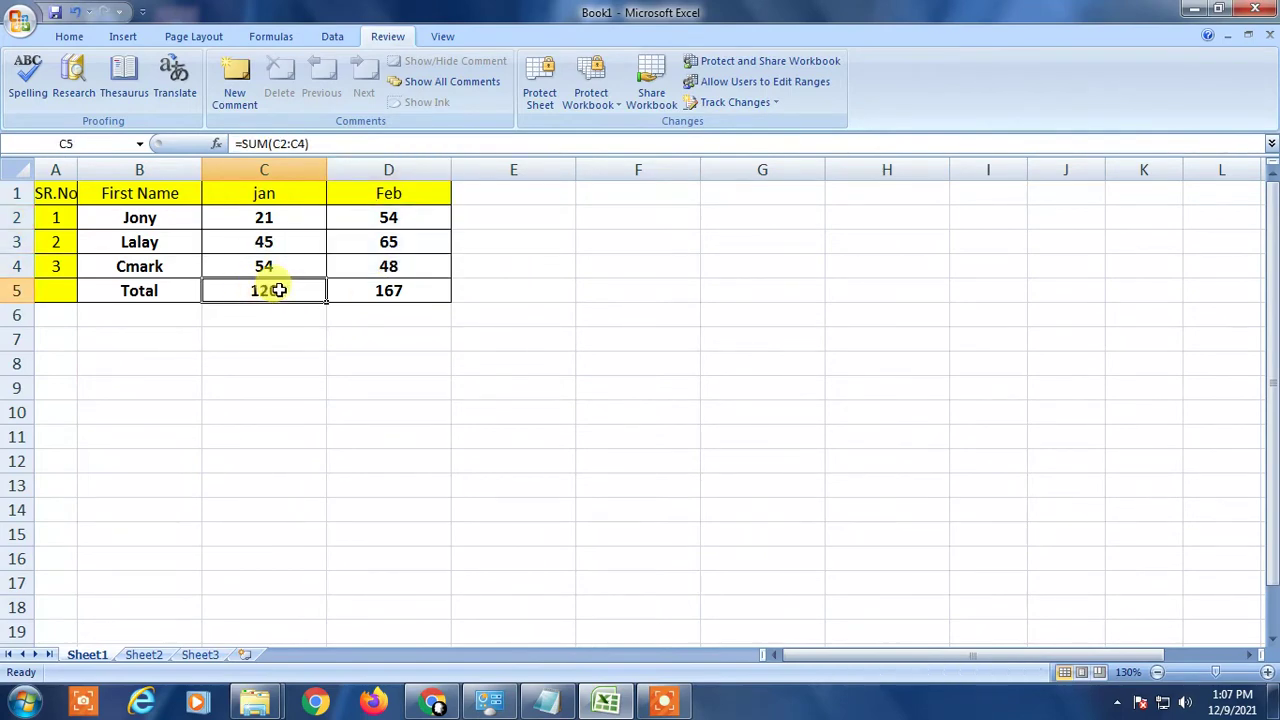
left_click(349, 290)
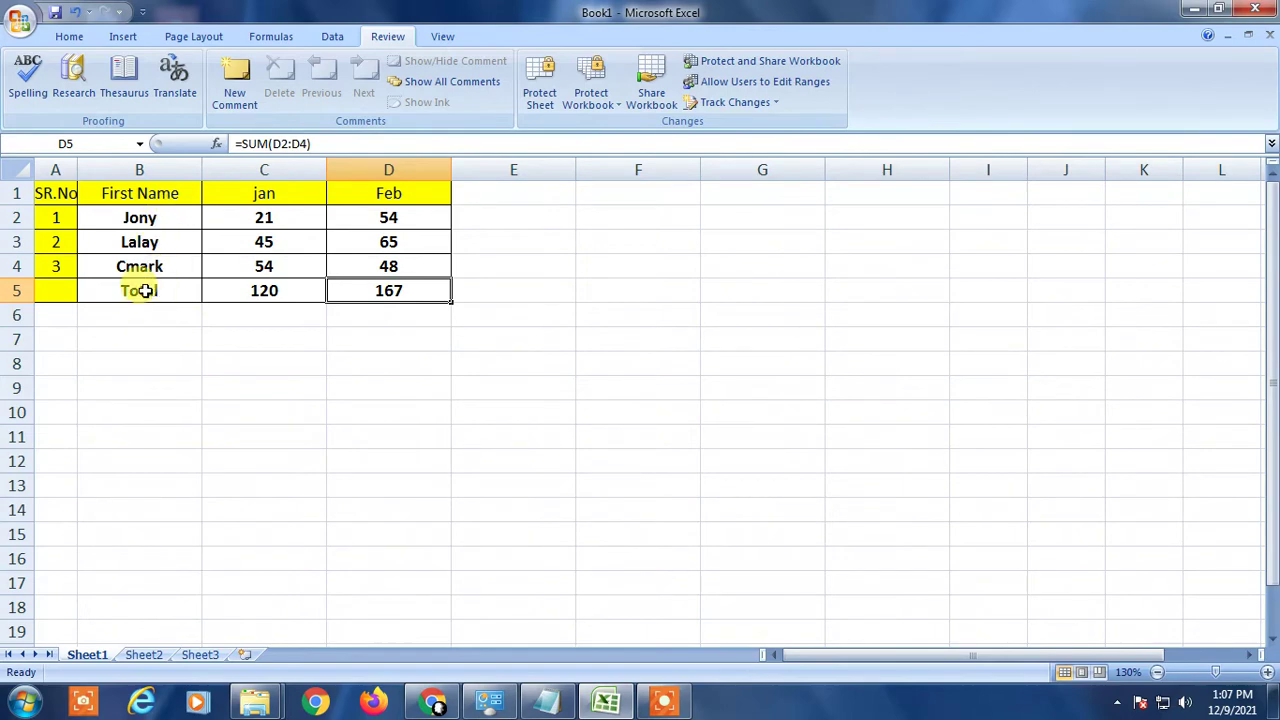
left_click(252, 288)
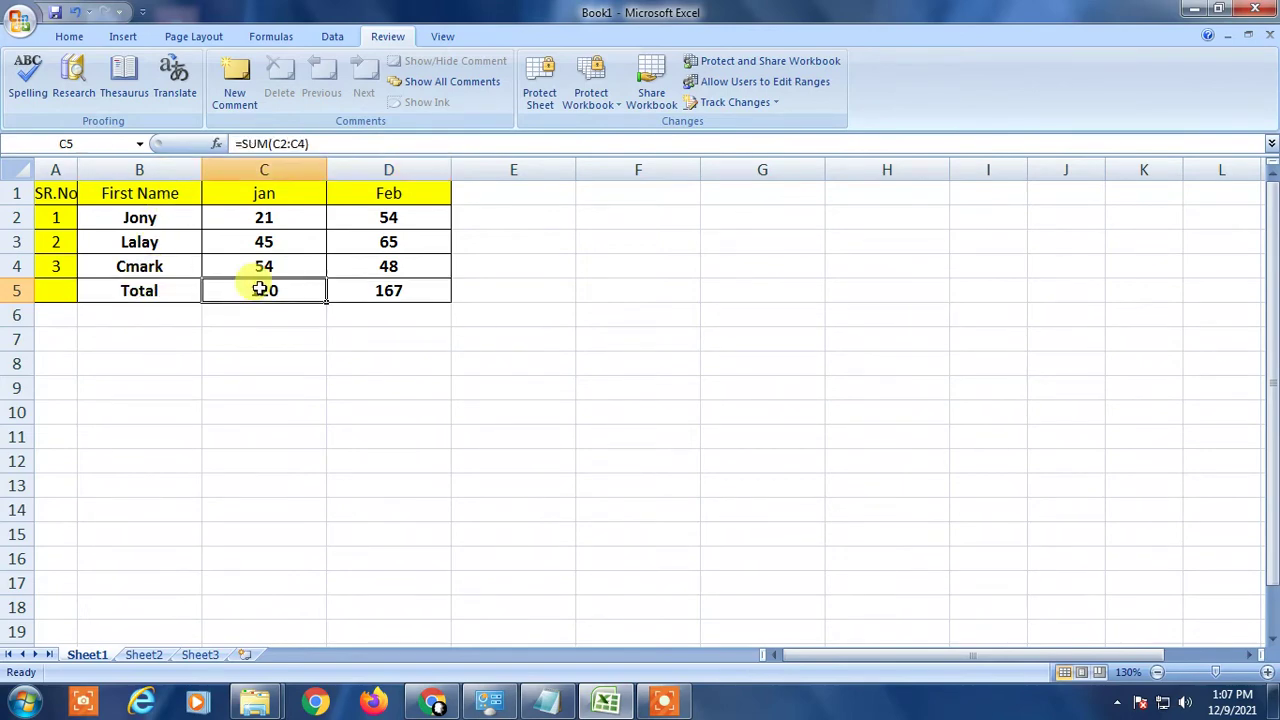
left_click(185, 290)
left_click(263, 289)
left_click(400, 289)
left_click(110, 262)
left_click(150, 188)
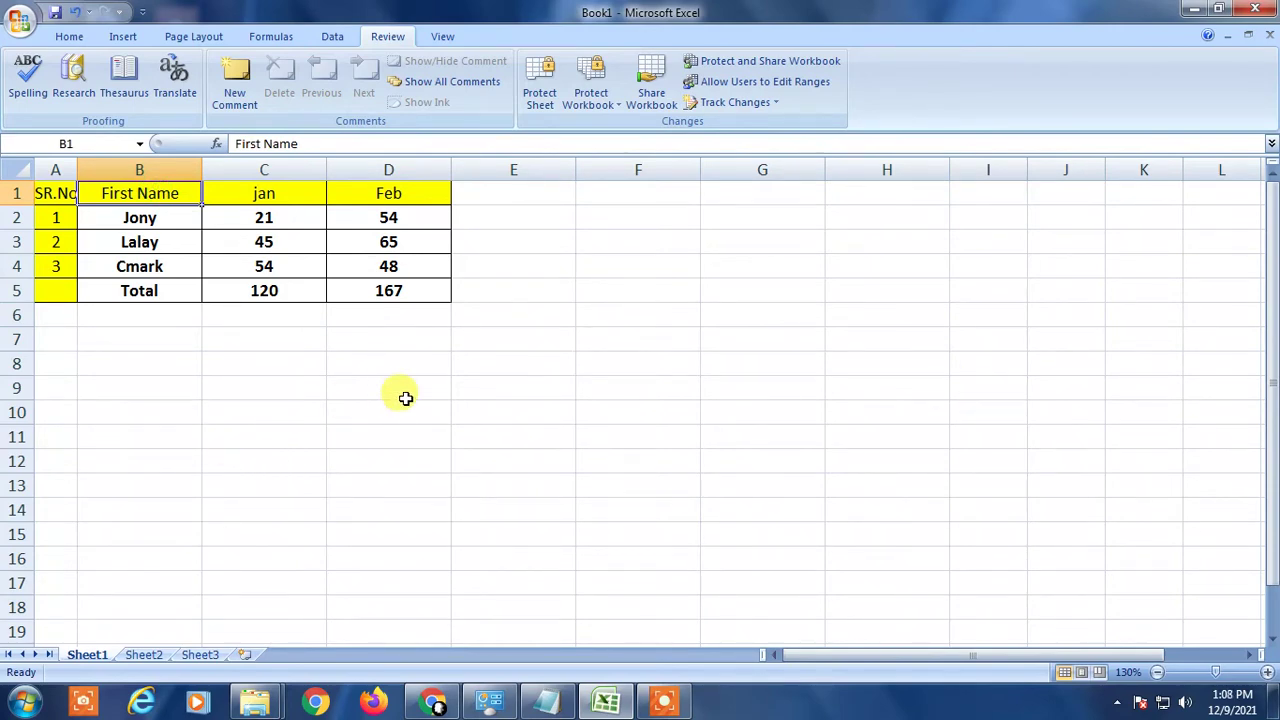
left_click(137, 318)
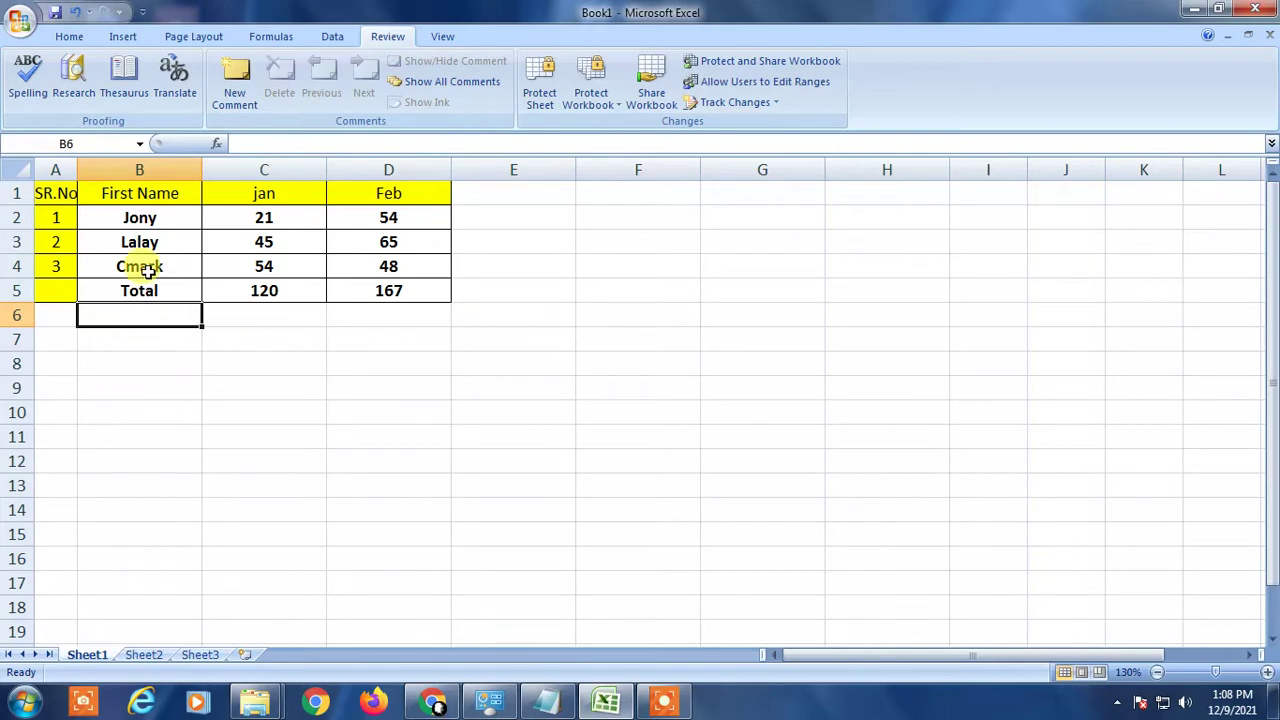
left_click(62, 195)
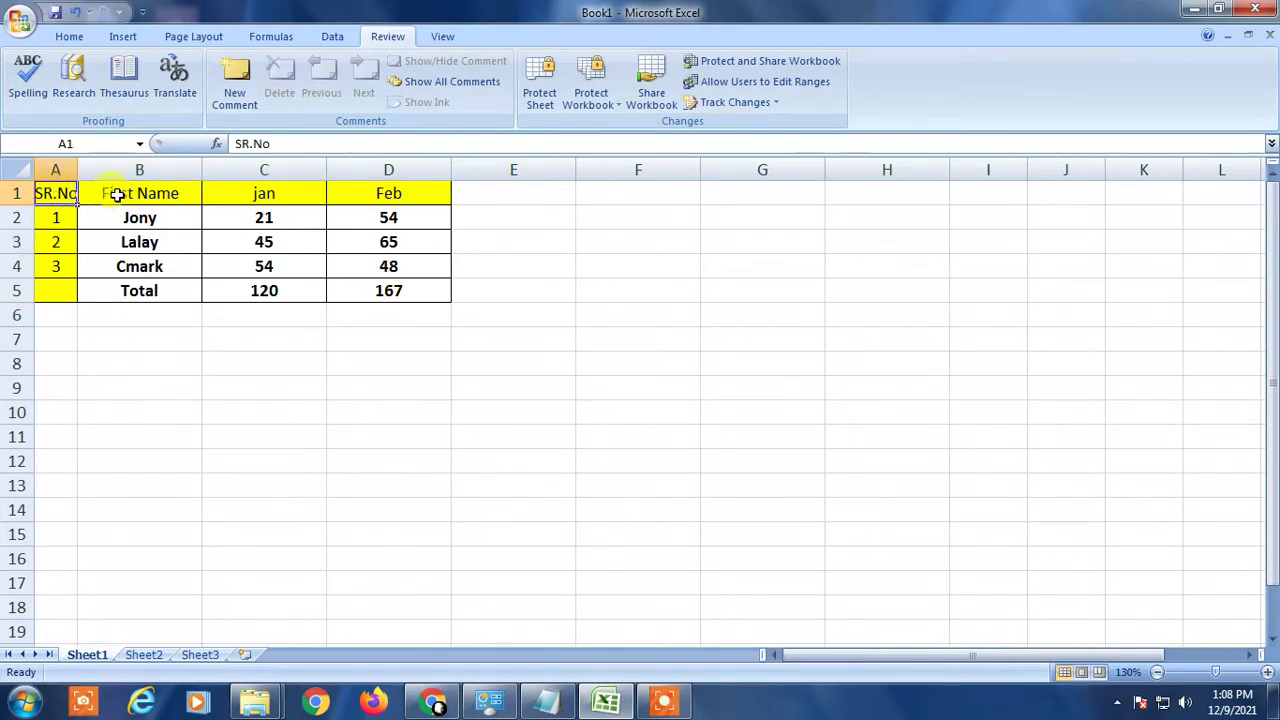
left_click_drag(114, 194, 251, 254)
left_click(241, 211)
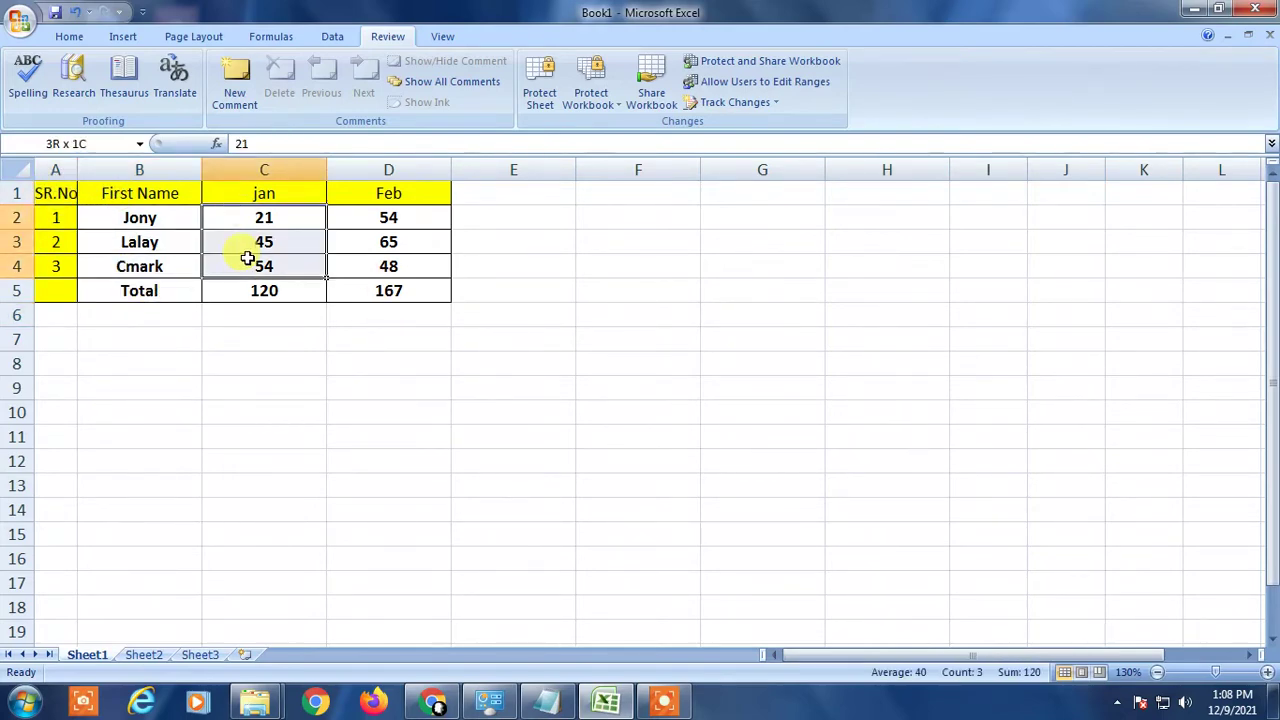
left_click_drag(357, 216, 372, 279)
left_click(272, 193)
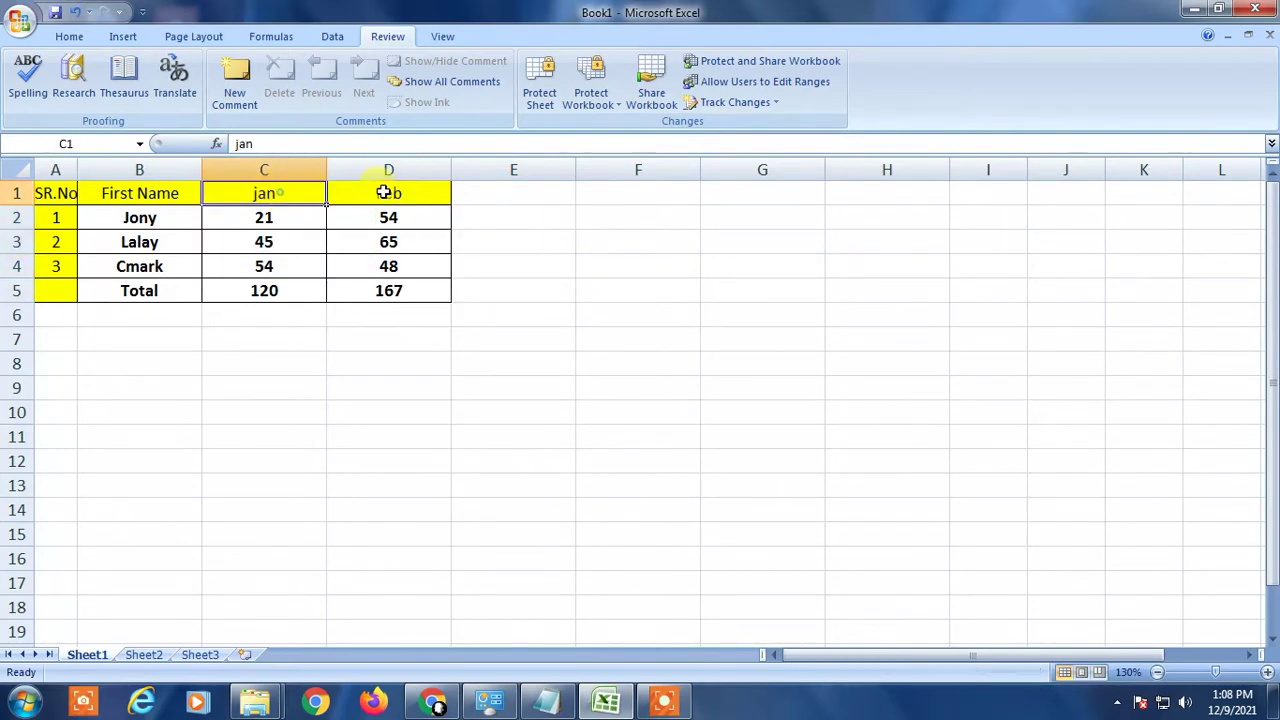
left_click(342, 193)
left_click(266, 290)
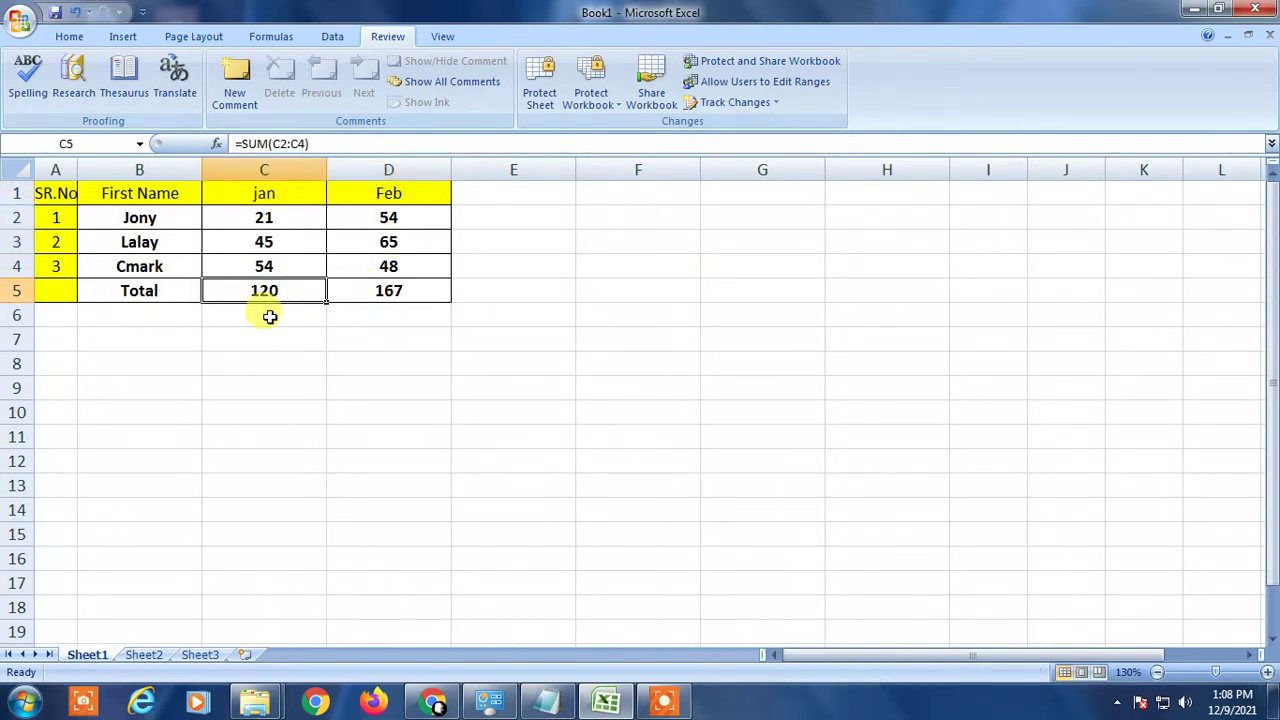
left_click(404, 289)
left_click(212, 357)
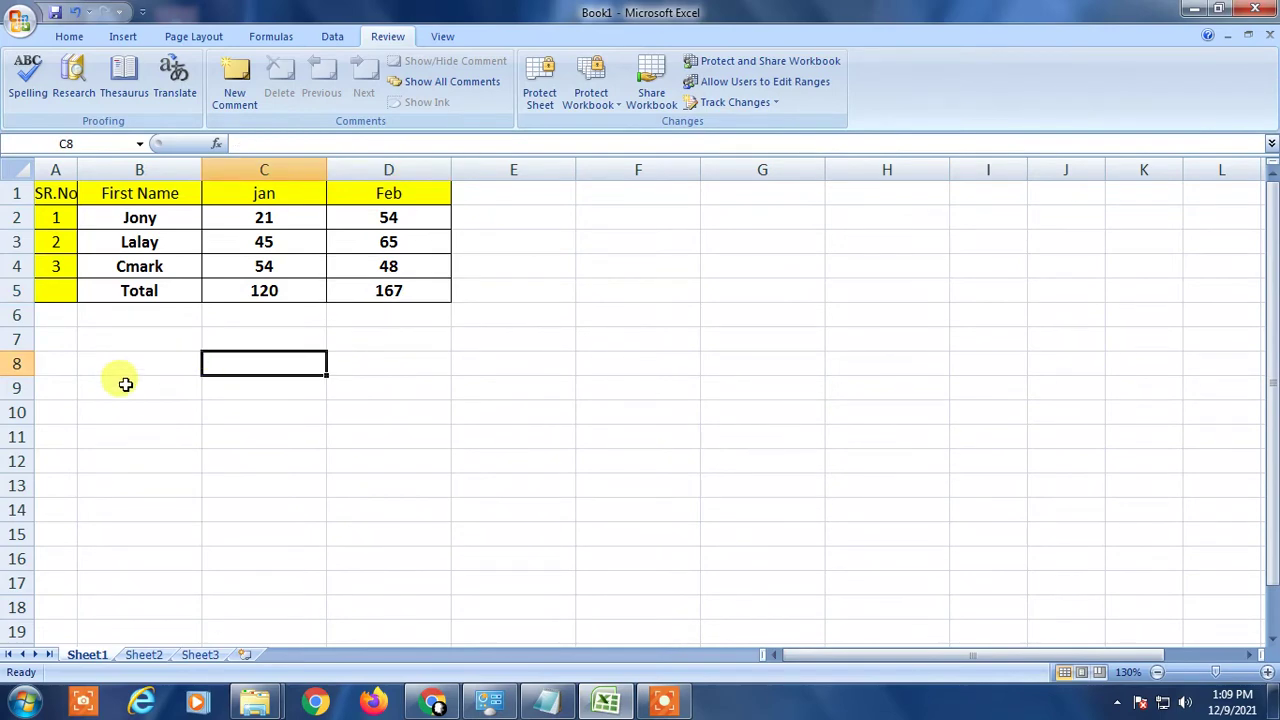
left_click(346, 363)
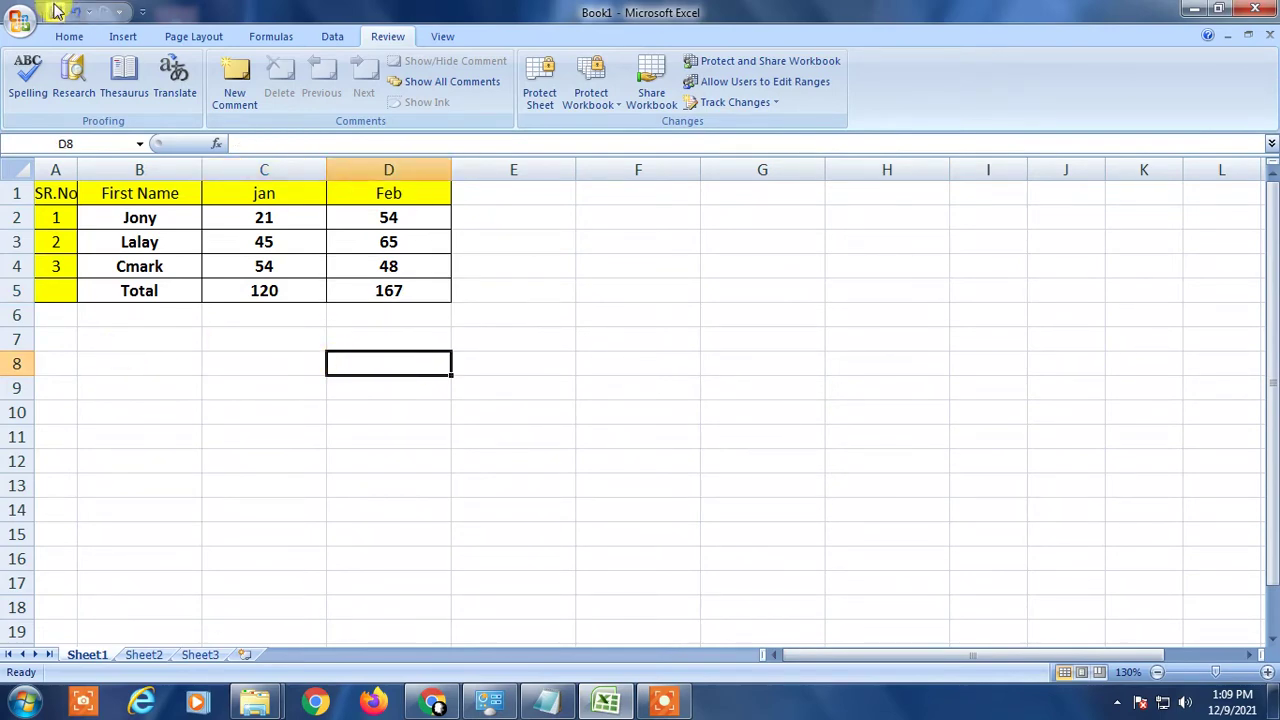
Step: Turn off the Locked protection attribute for all cells of Sheet1
left_click(66, 36)
left_click(126, 410)
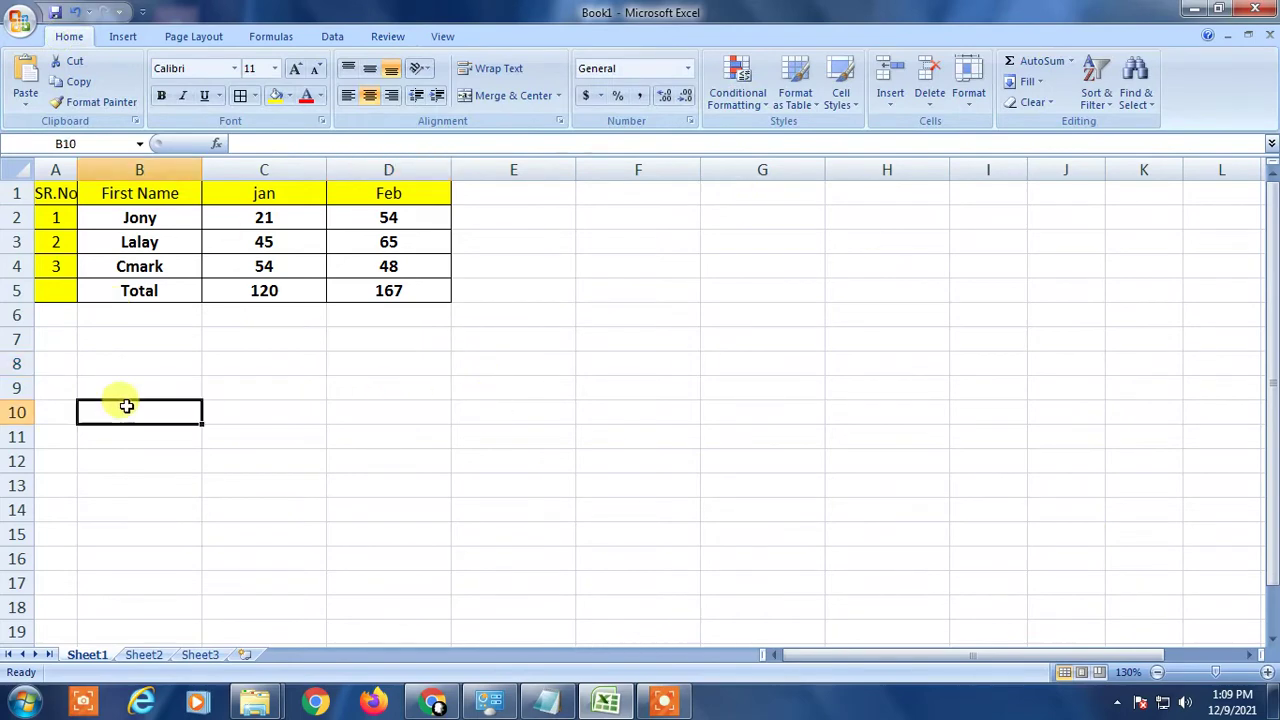
left_click(21, 170)
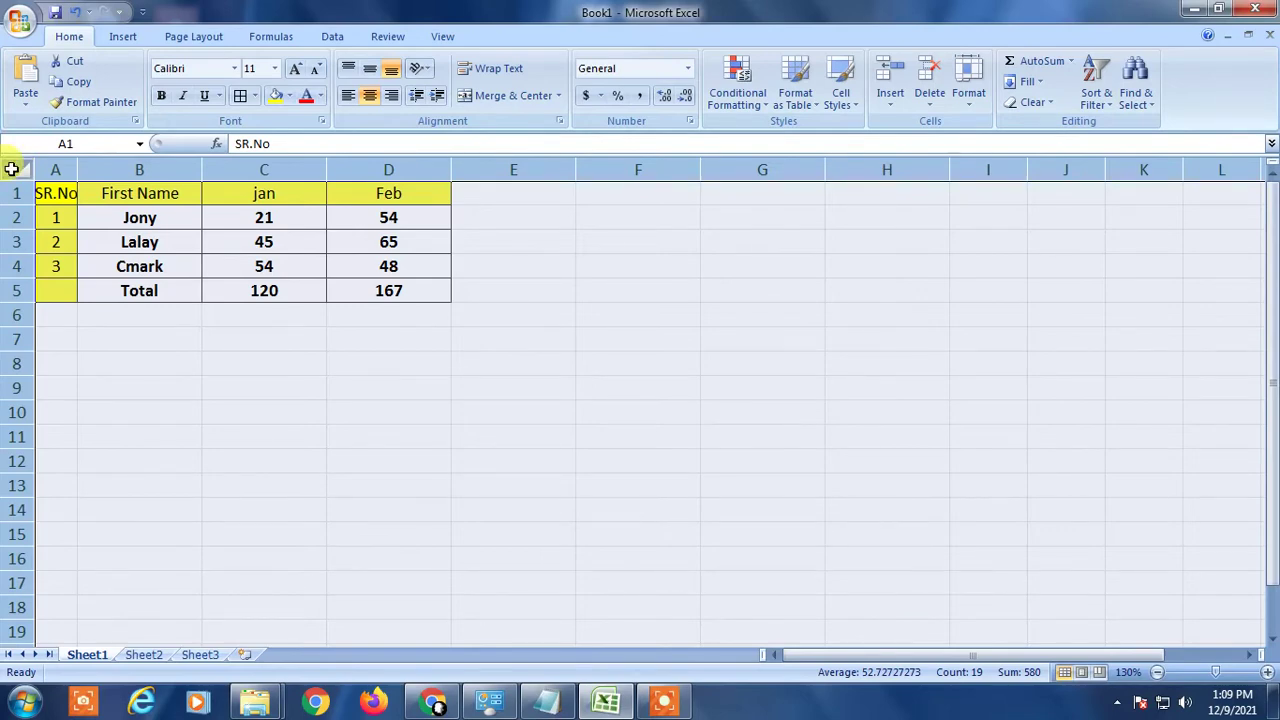
right_click(12, 170)
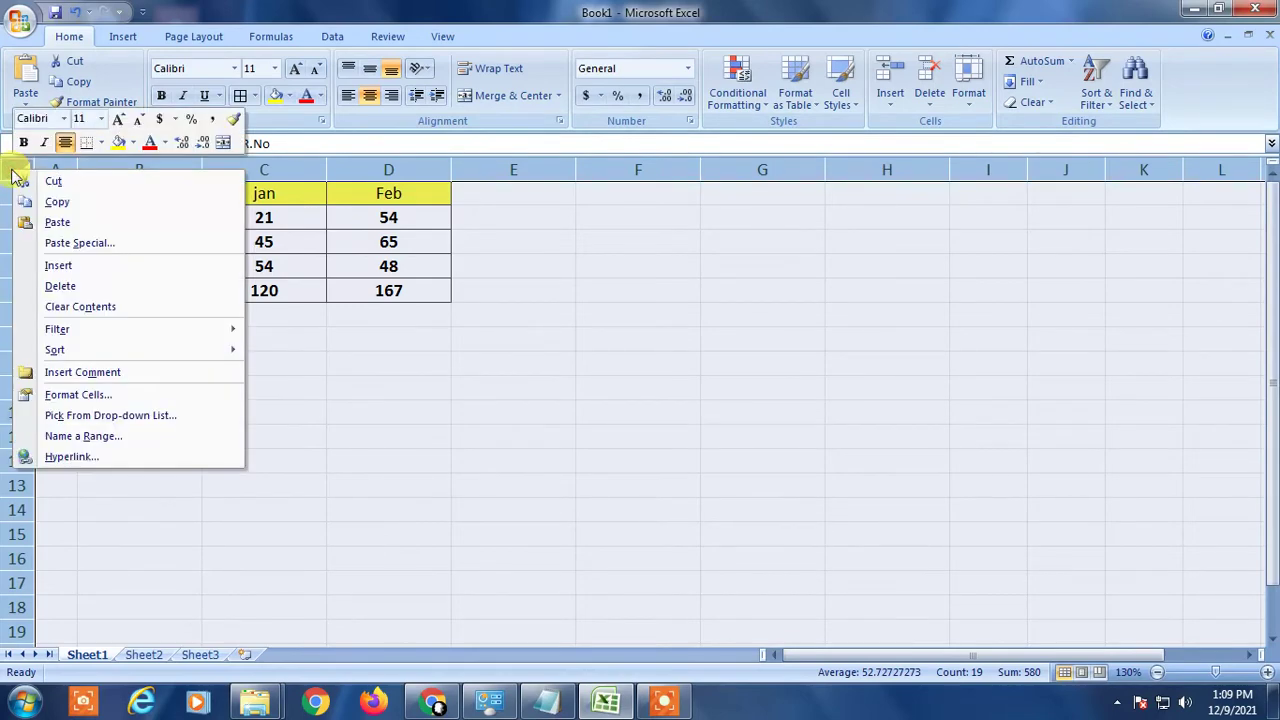
left_click(72, 396)
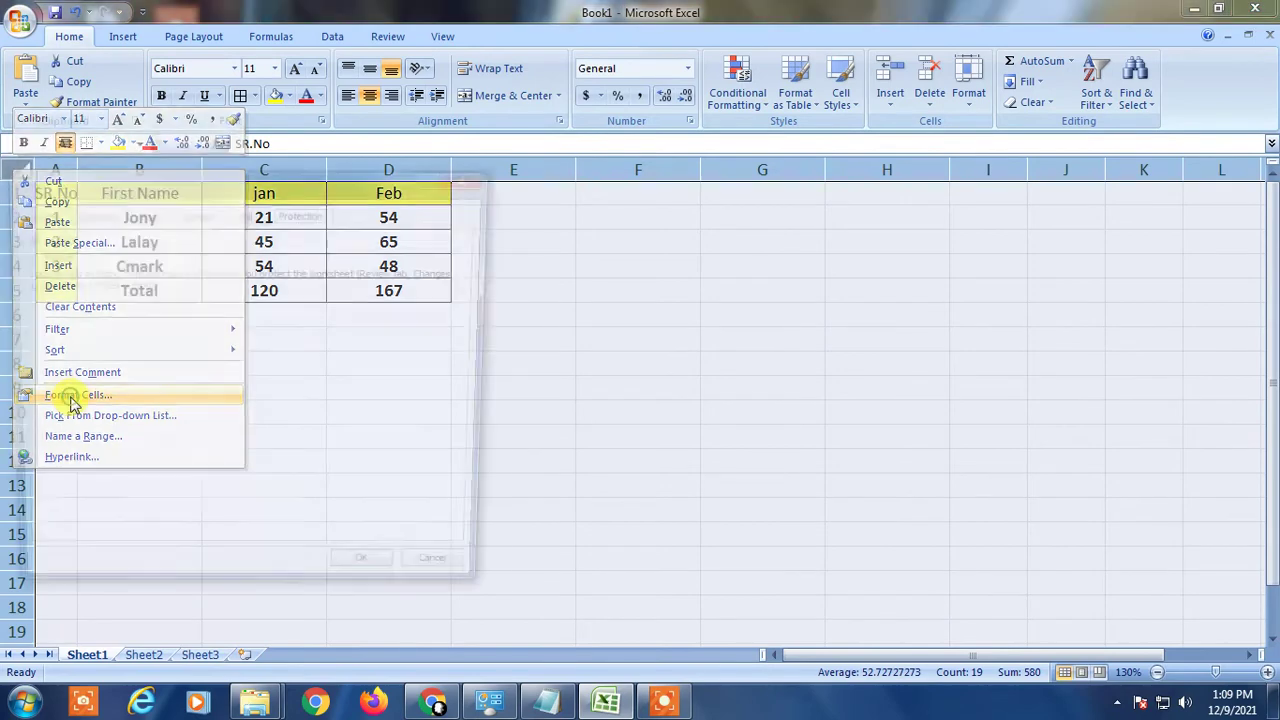
left_click_drag(177, 183, 372, 193)
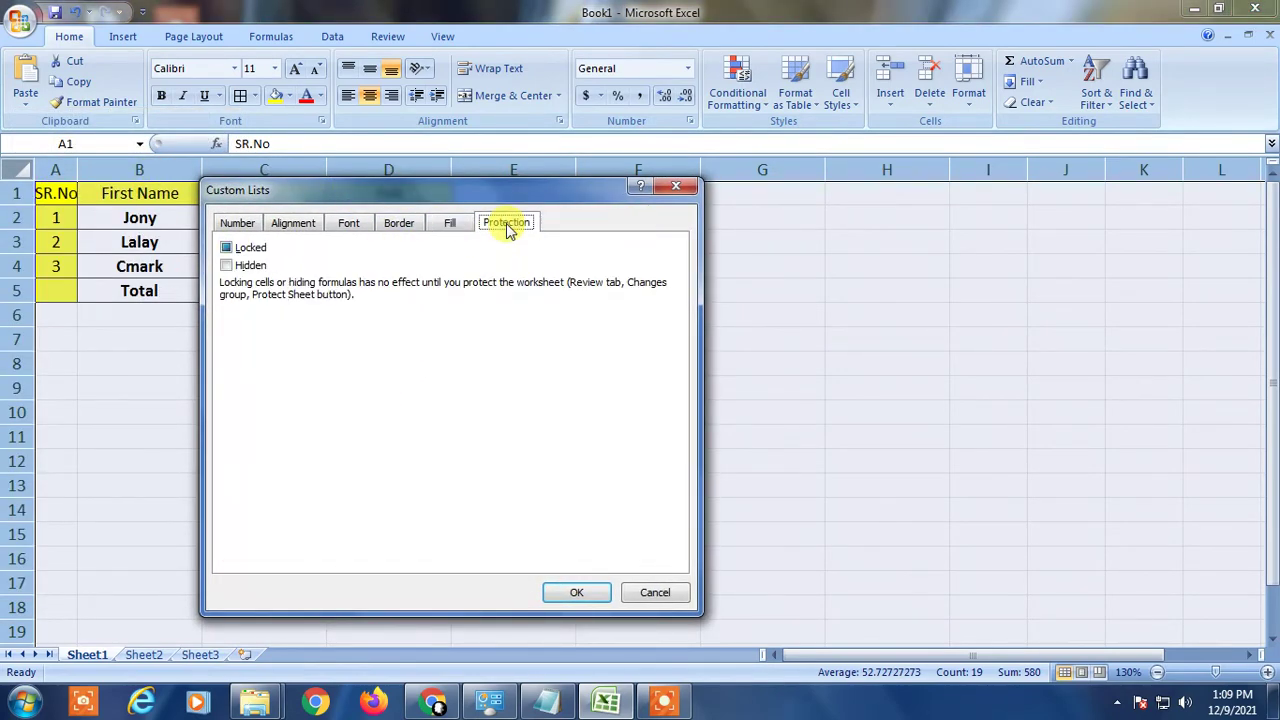
left_click(246, 249)
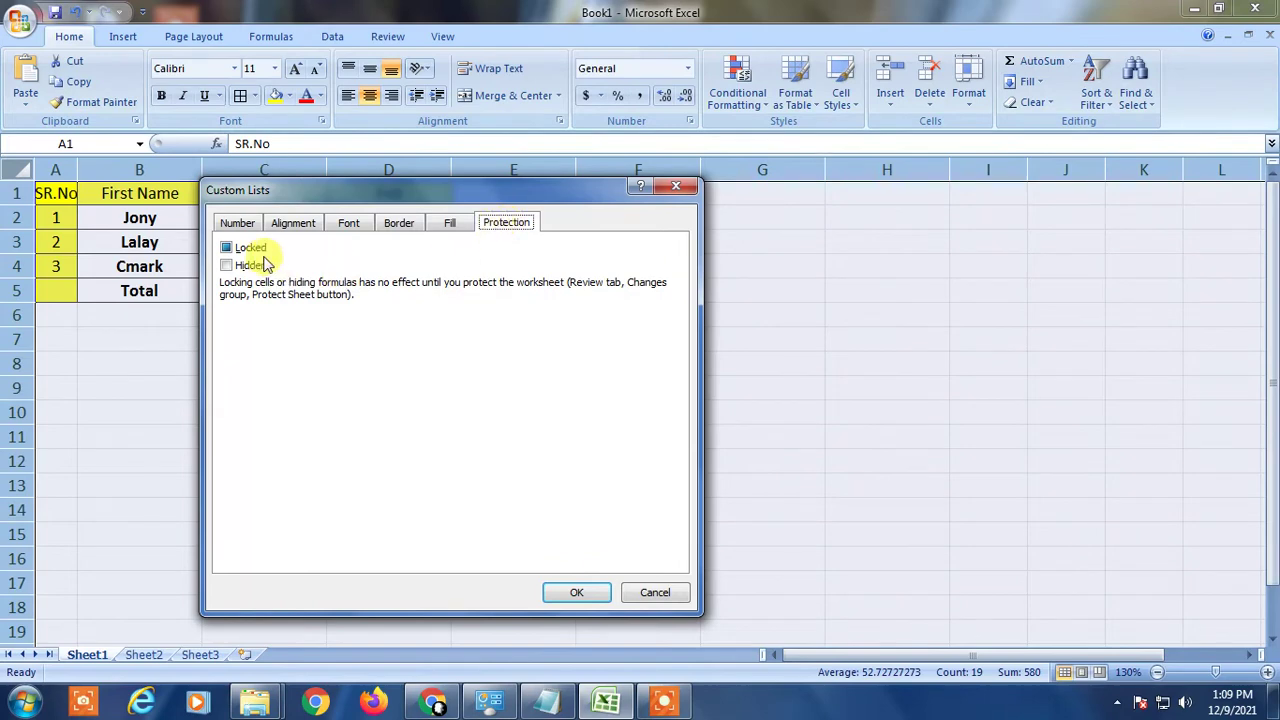
left_click(228, 249)
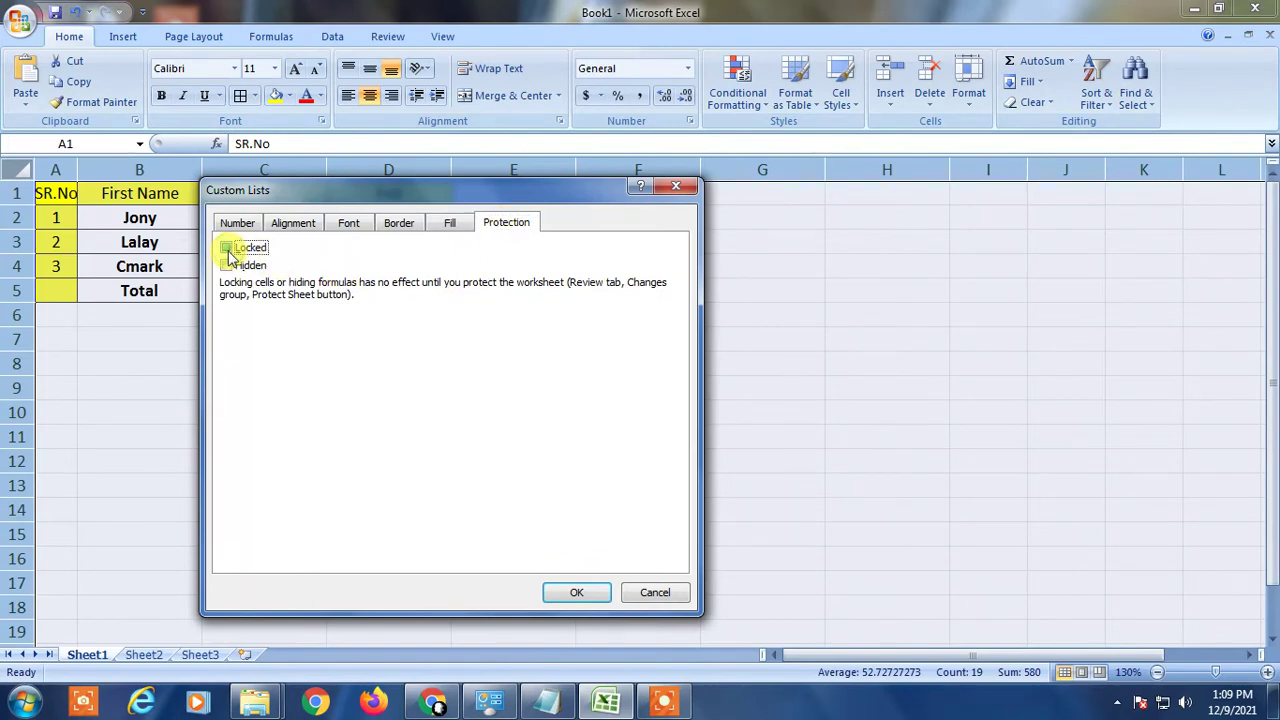
left_click(229, 250)
left_click(570, 593)
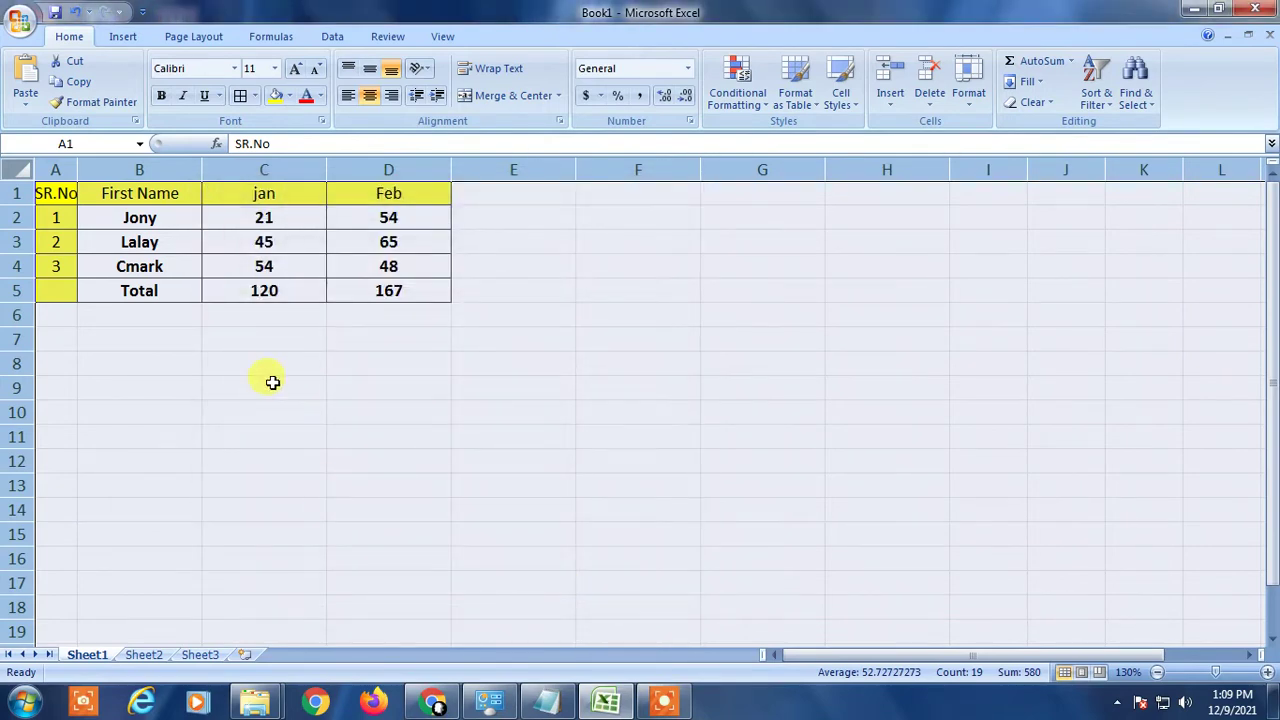
left_click(272, 382)
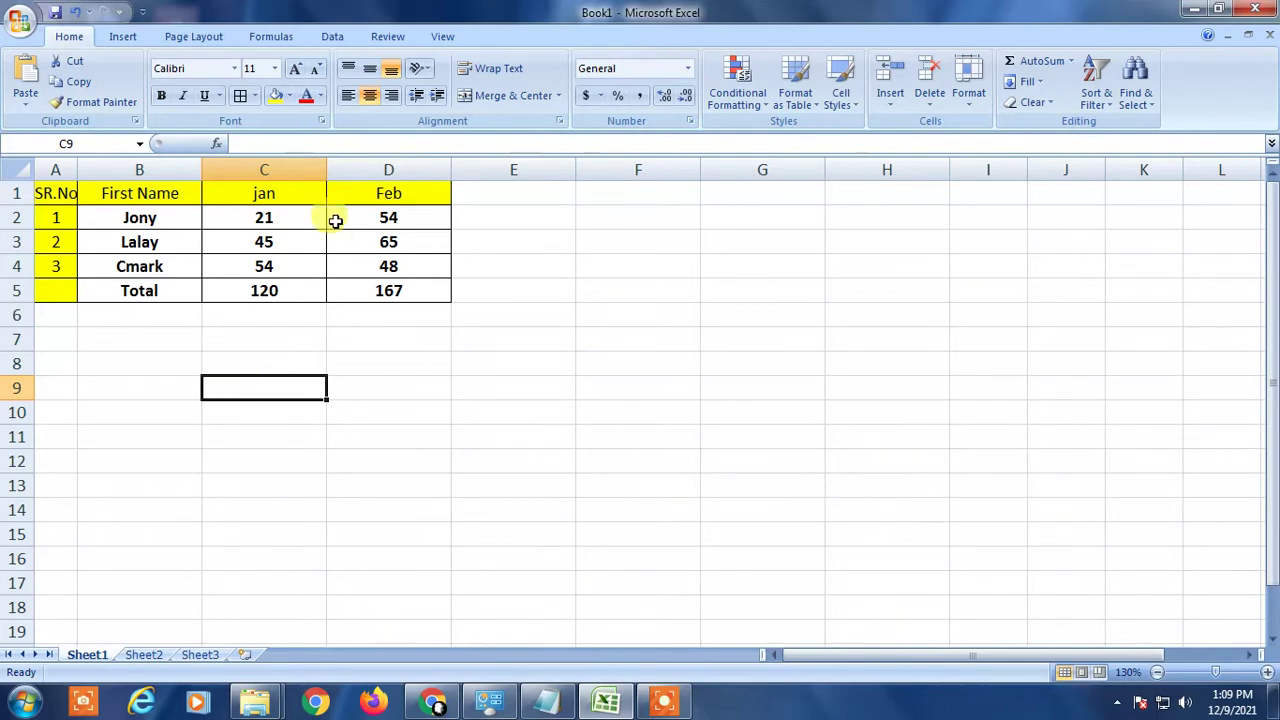
Step: Review the jan and Feb entries, the header cells and the Total formulas in C5 and D5
left_click(263, 215)
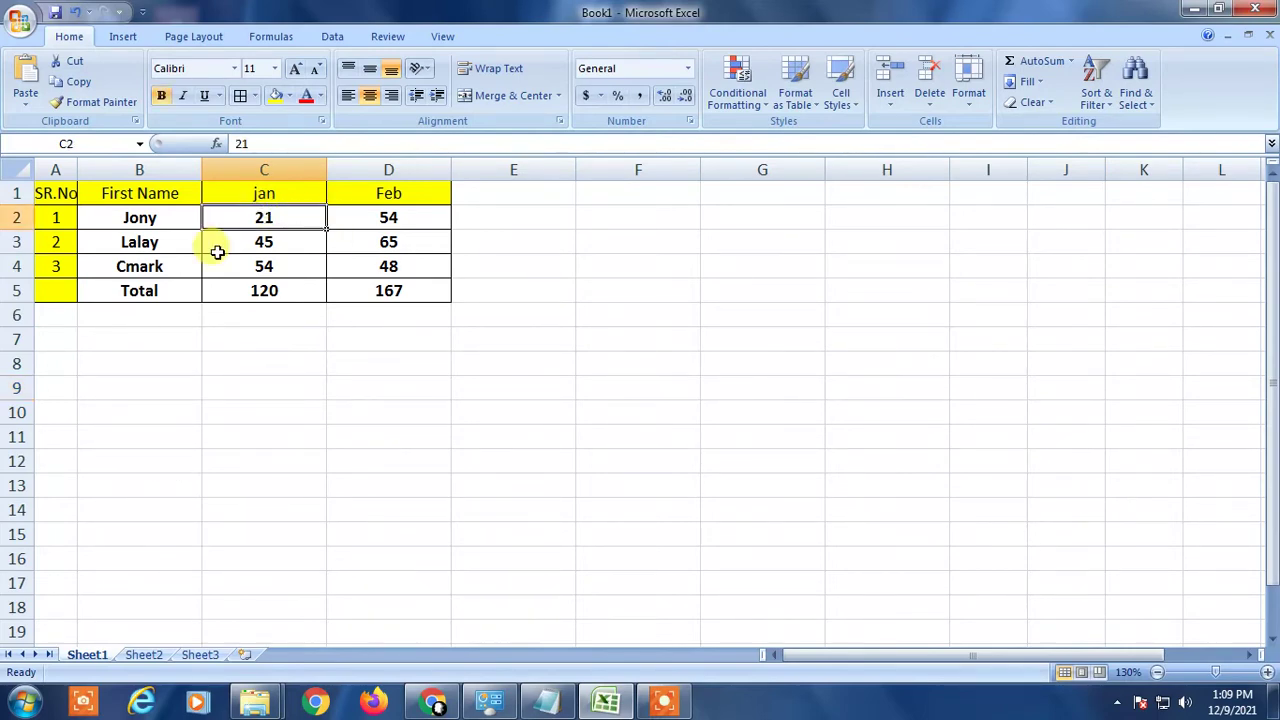
left_click(268, 242)
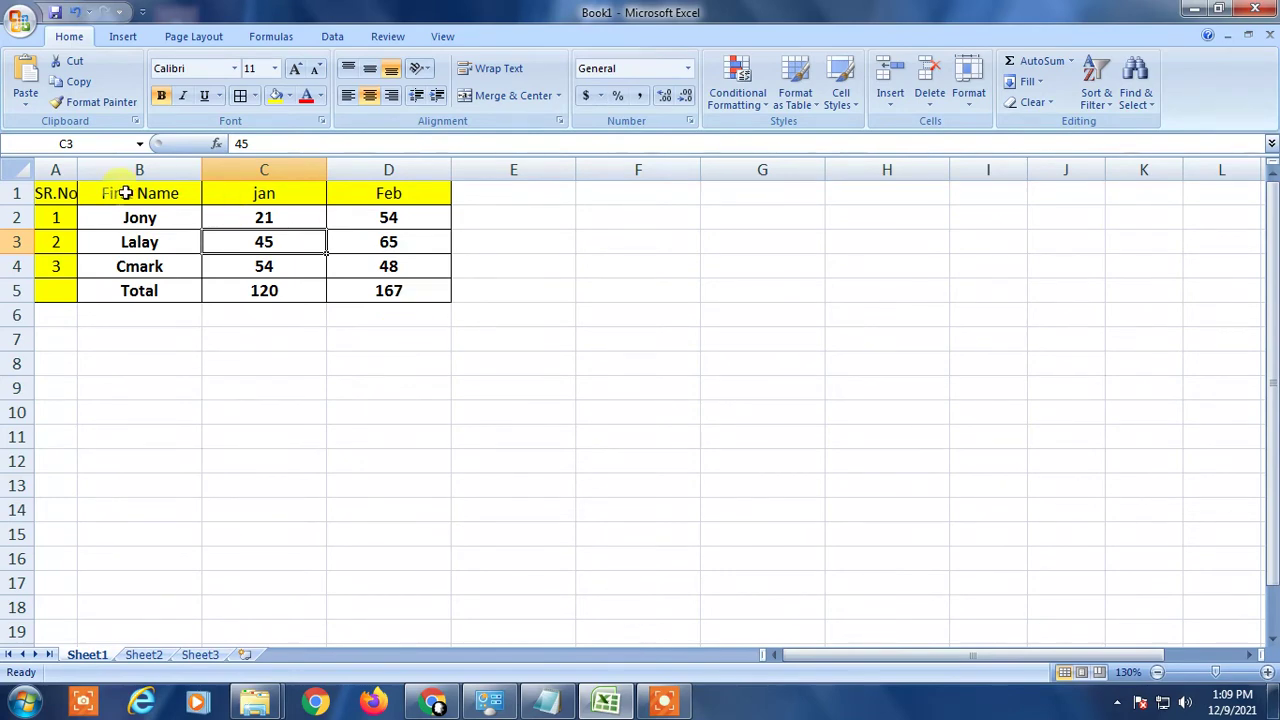
left_click_drag(109, 193, 340, 194)
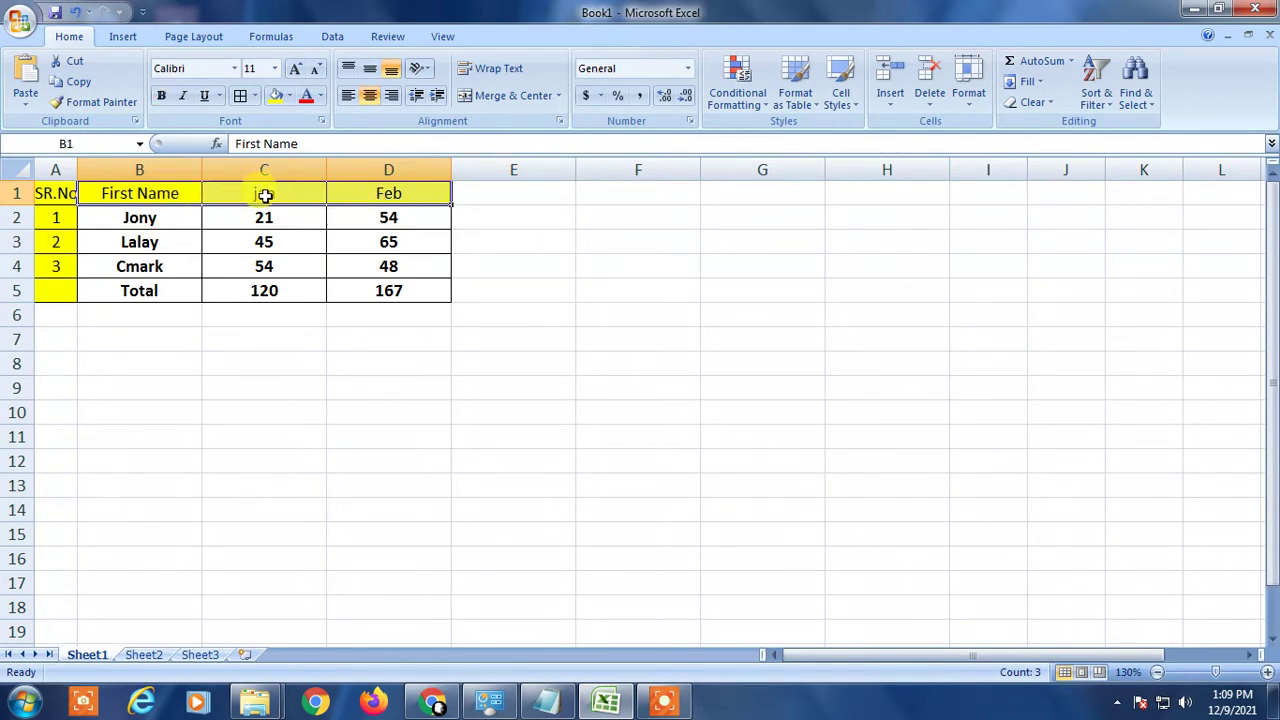
left_click(129, 210)
left_click(128, 287)
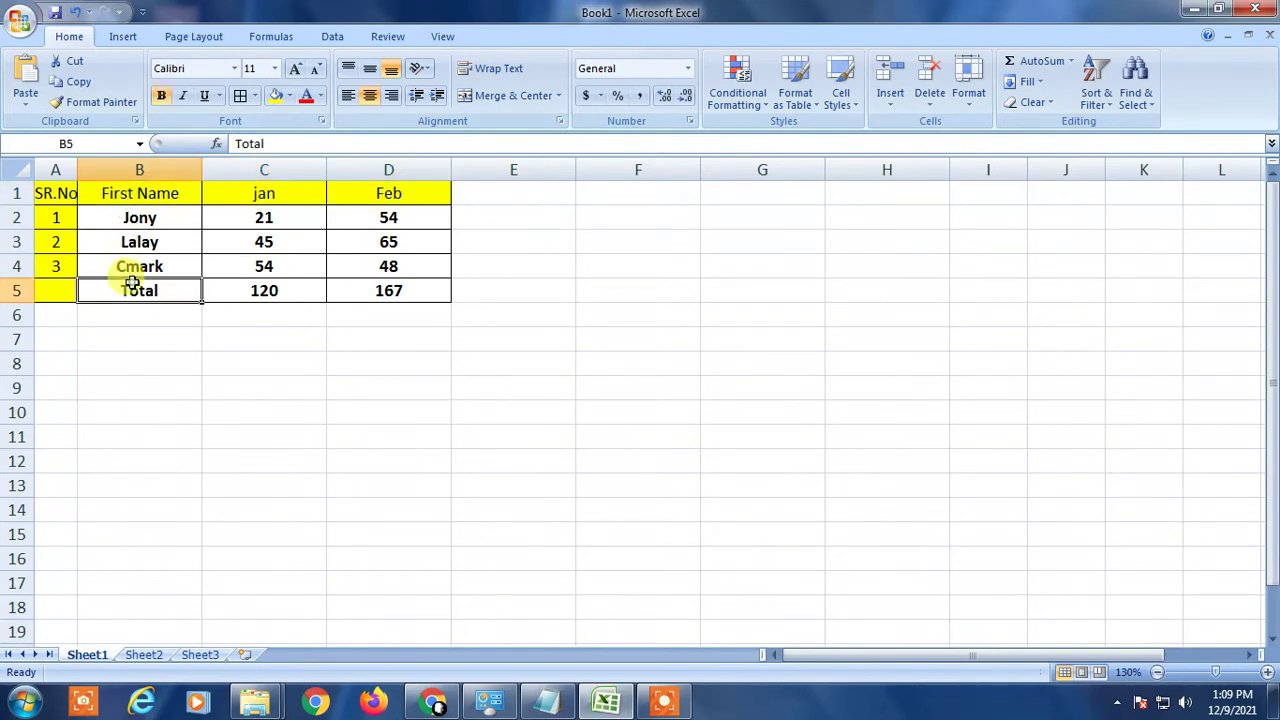
left_click(142, 194)
left_click(262, 290)
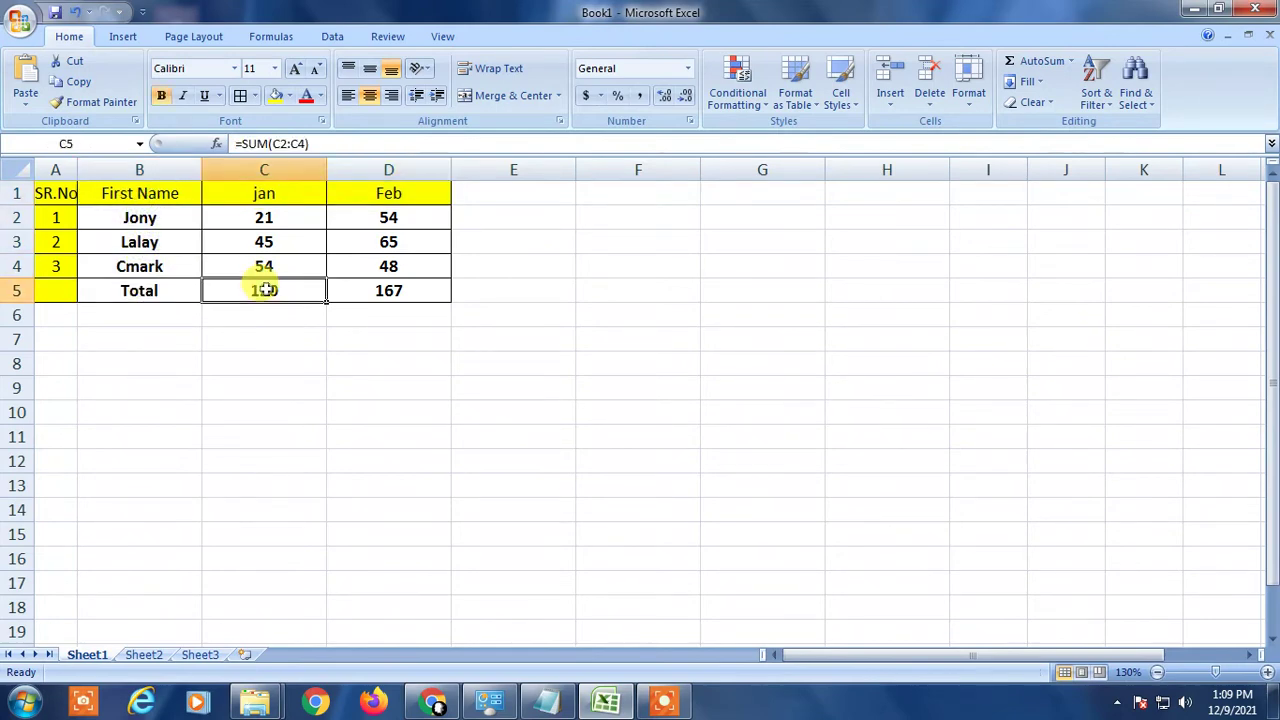
left_click(388, 290)
left_click(415, 362)
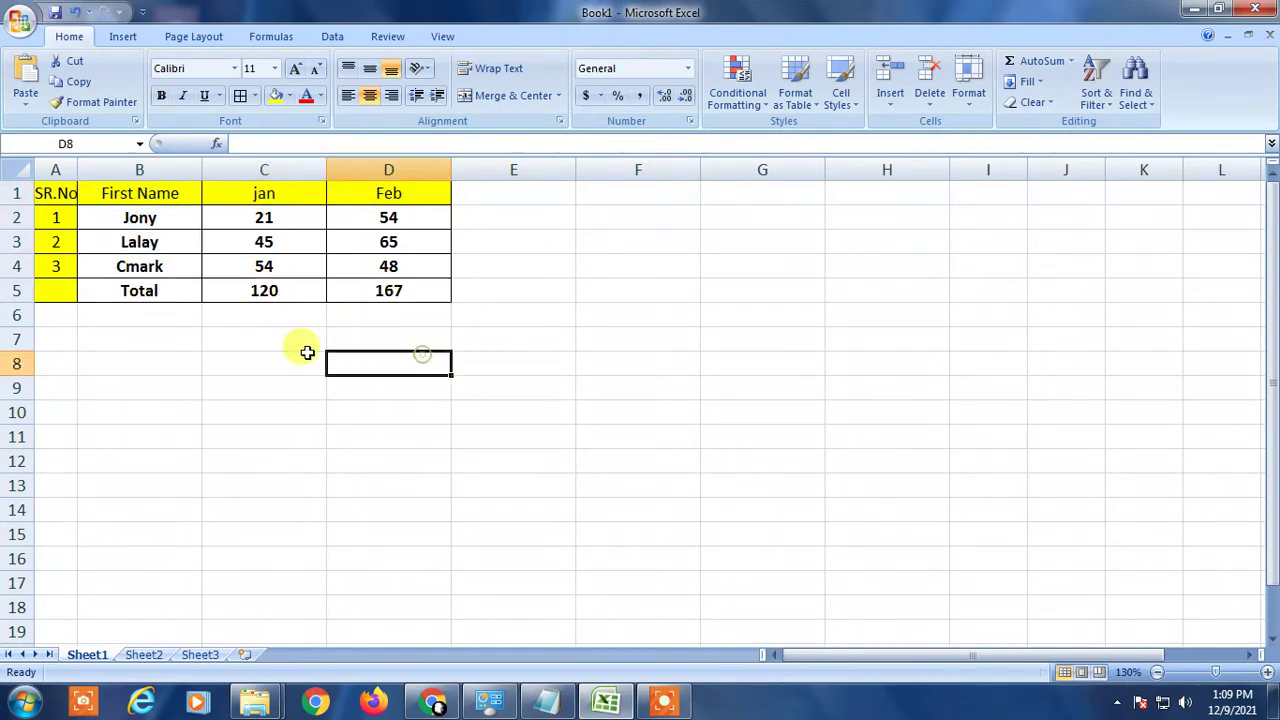
Step: Make sure the Locked protection attribute is off for the monthly values in C2:D4
left_click_drag(247, 215, 386, 265)
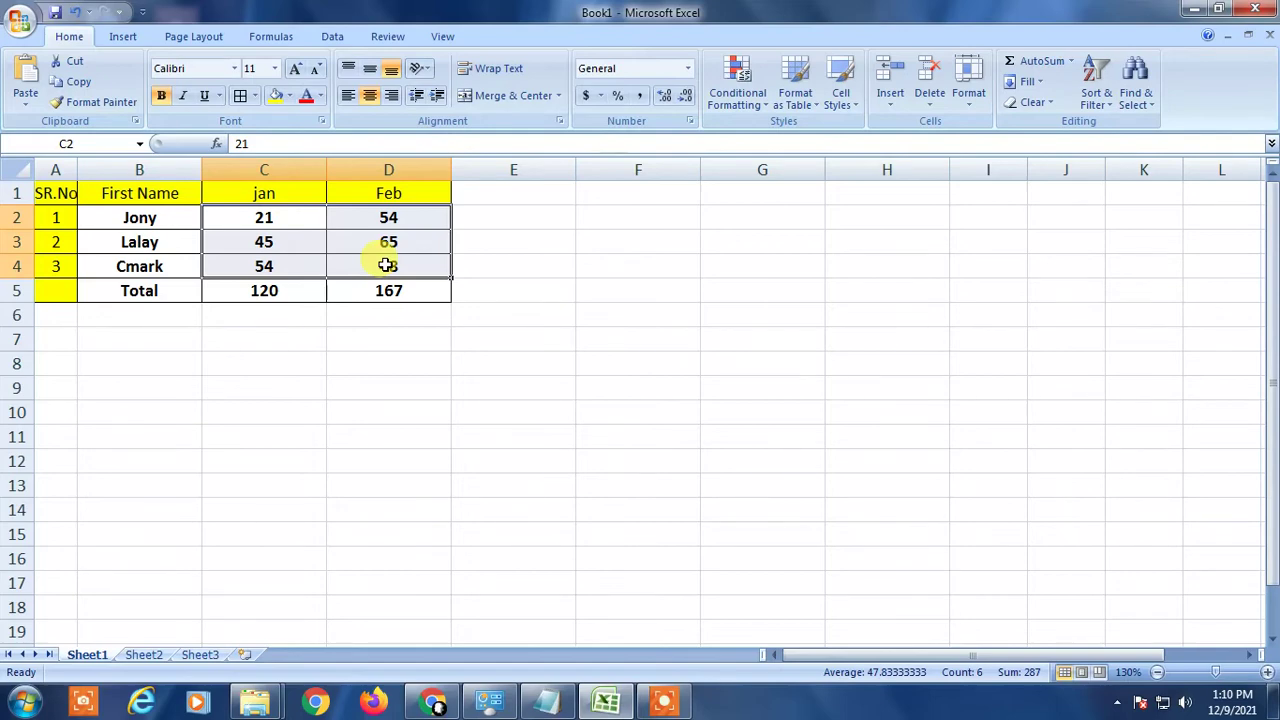
left_click(338, 248)
left_click_drag(257, 208, 437, 257)
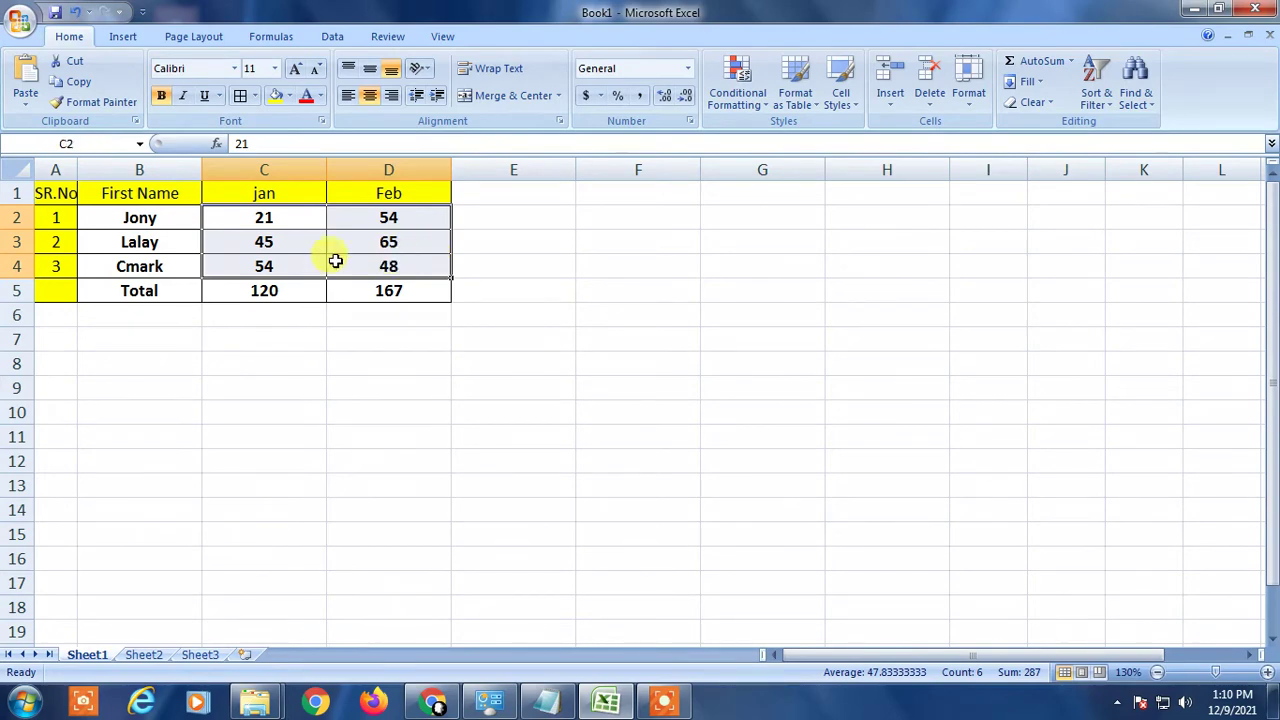
right_click(268, 240)
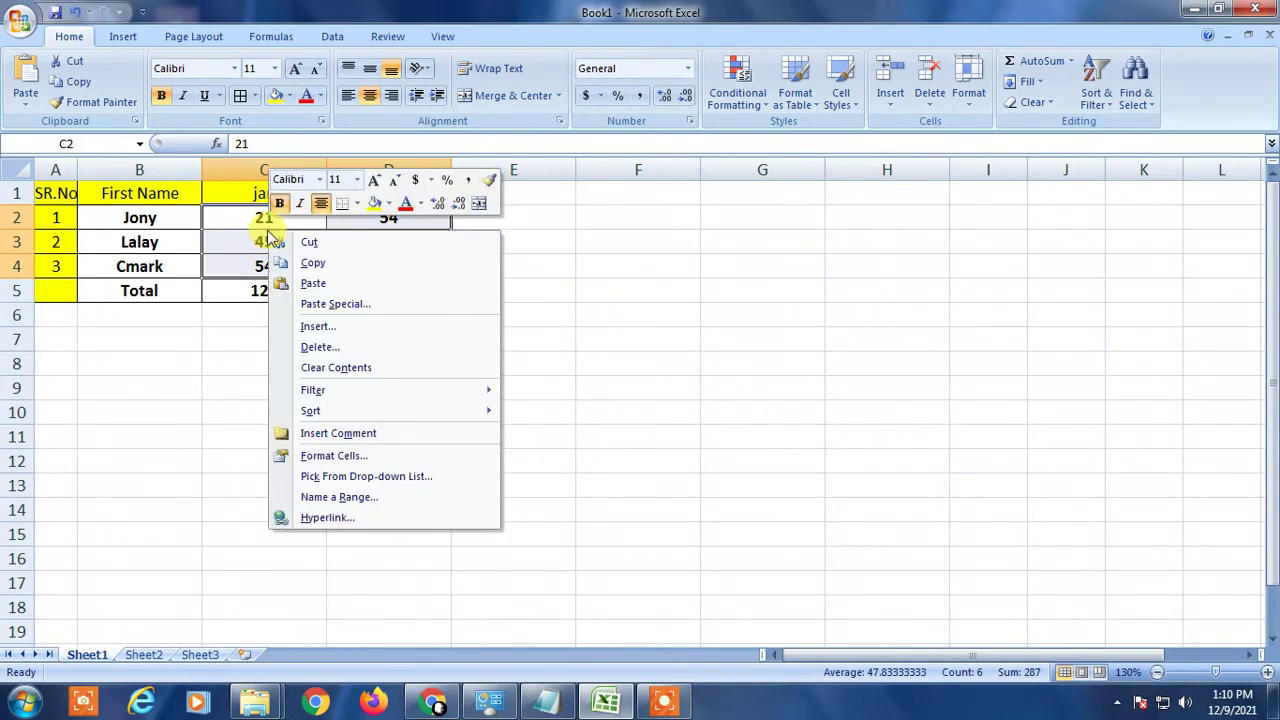
left_click(340, 456)
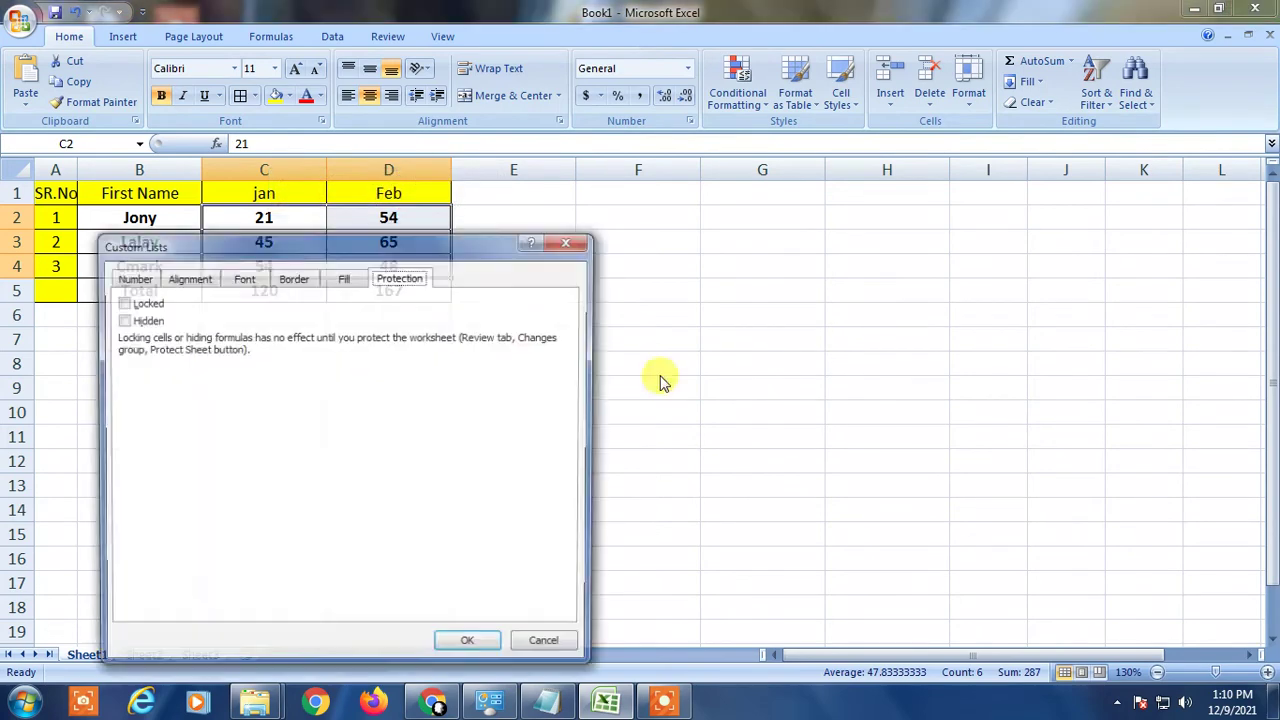
left_click(122, 302)
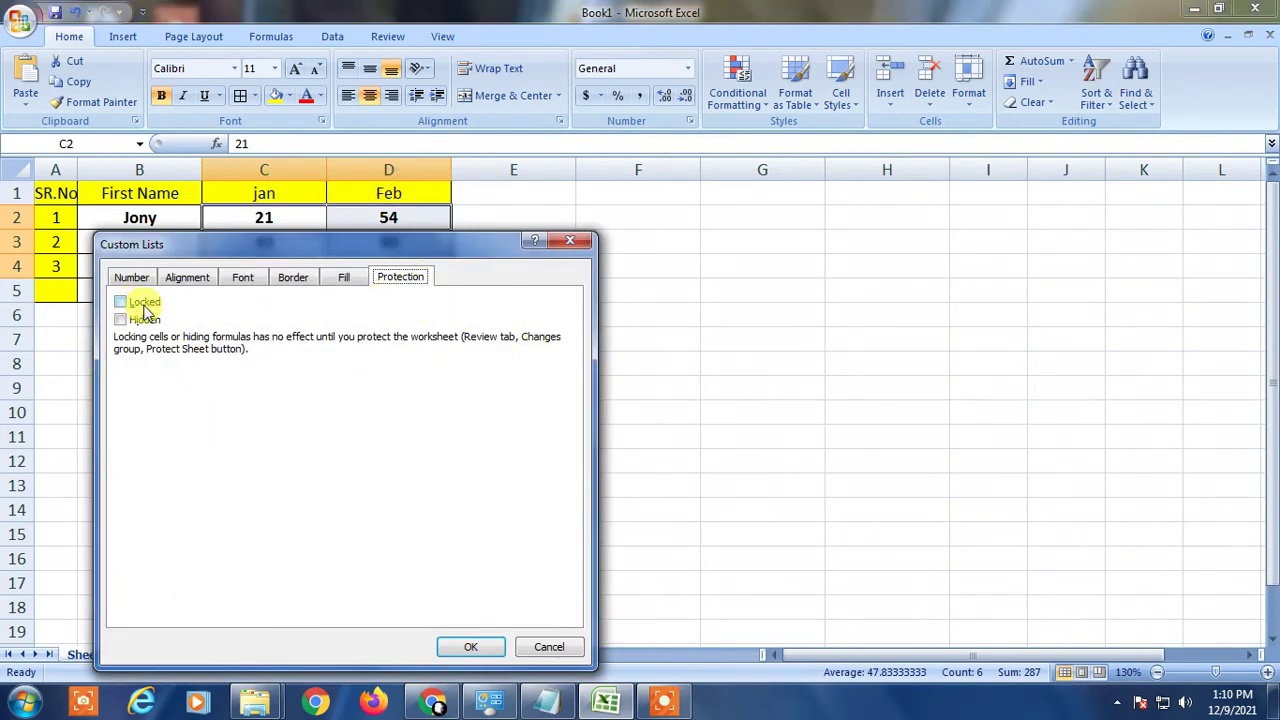
left_click(470, 646)
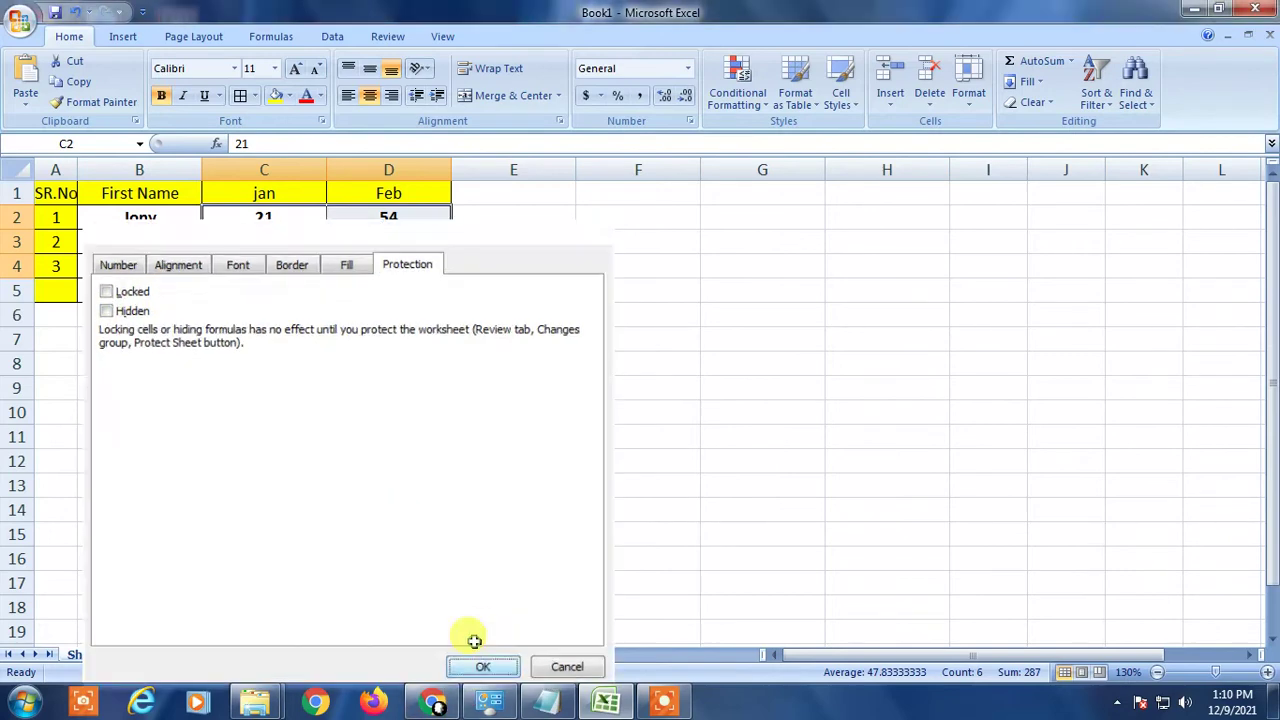
left_click(368, 457)
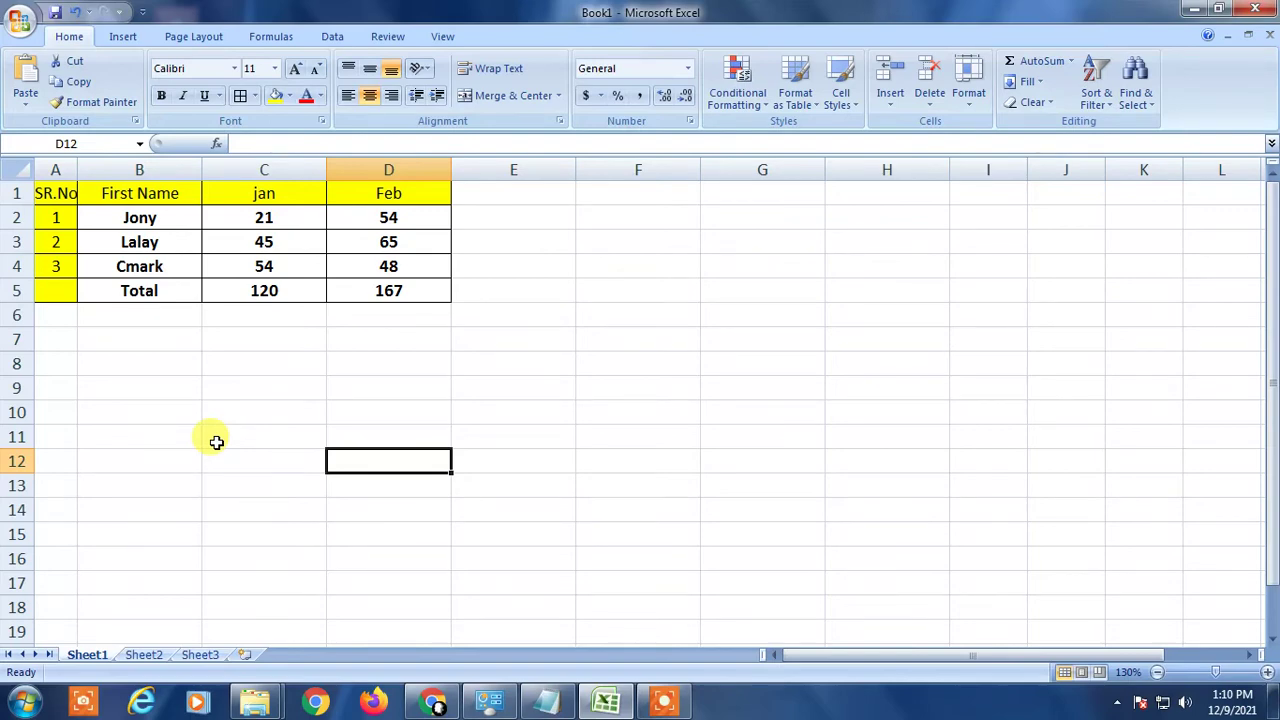
Step: Protect Sheet1 without a password, allowing users to select both locked and unlocked cells
left_click(392, 38)
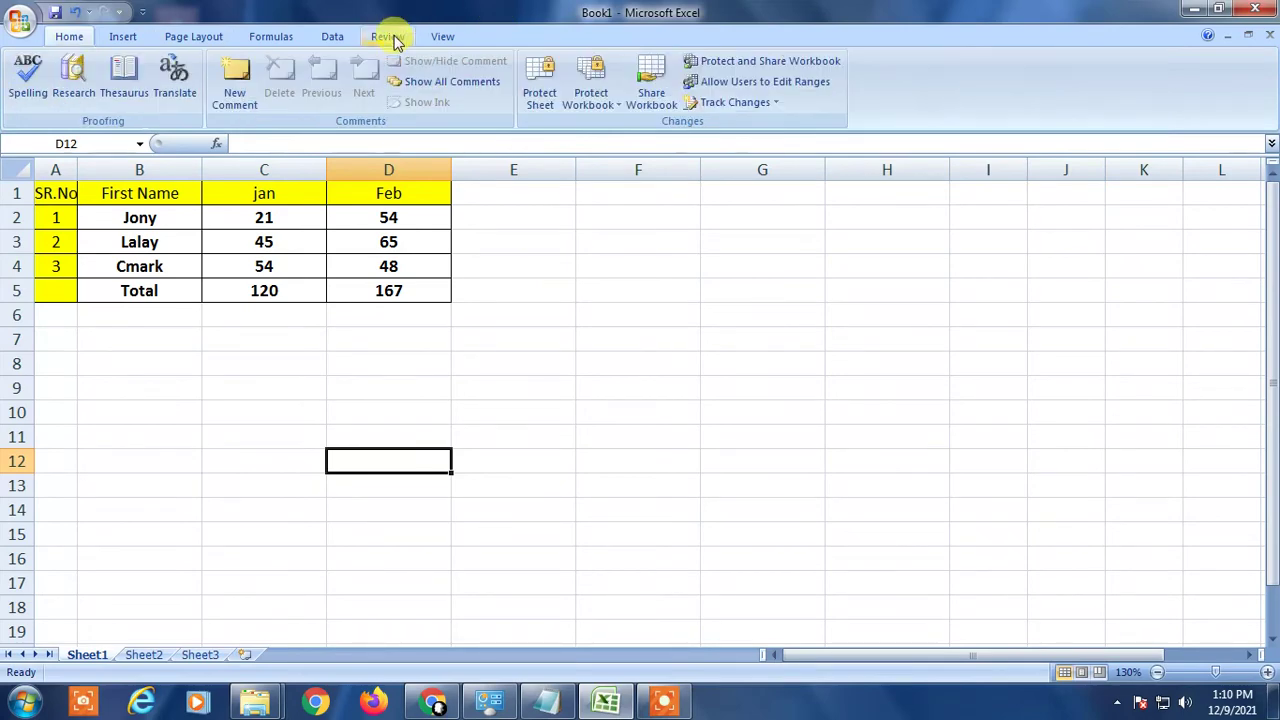
left_click(543, 100)
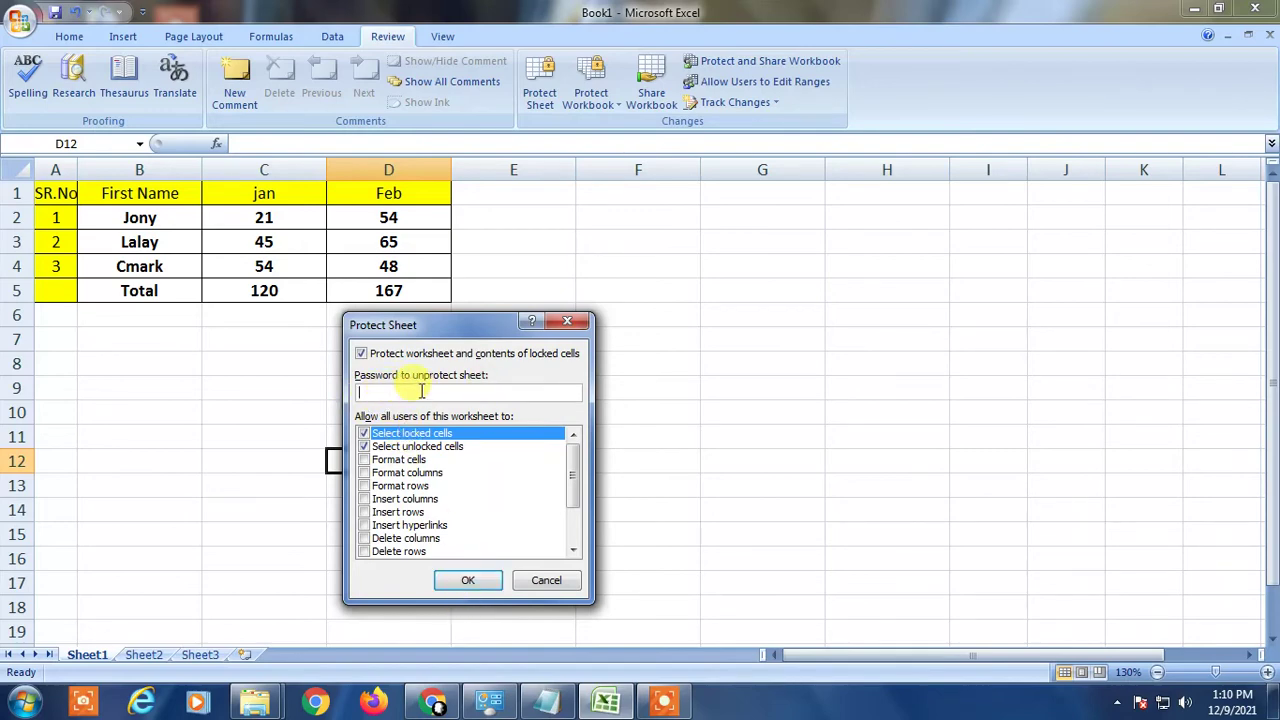
left_click(465, 582)
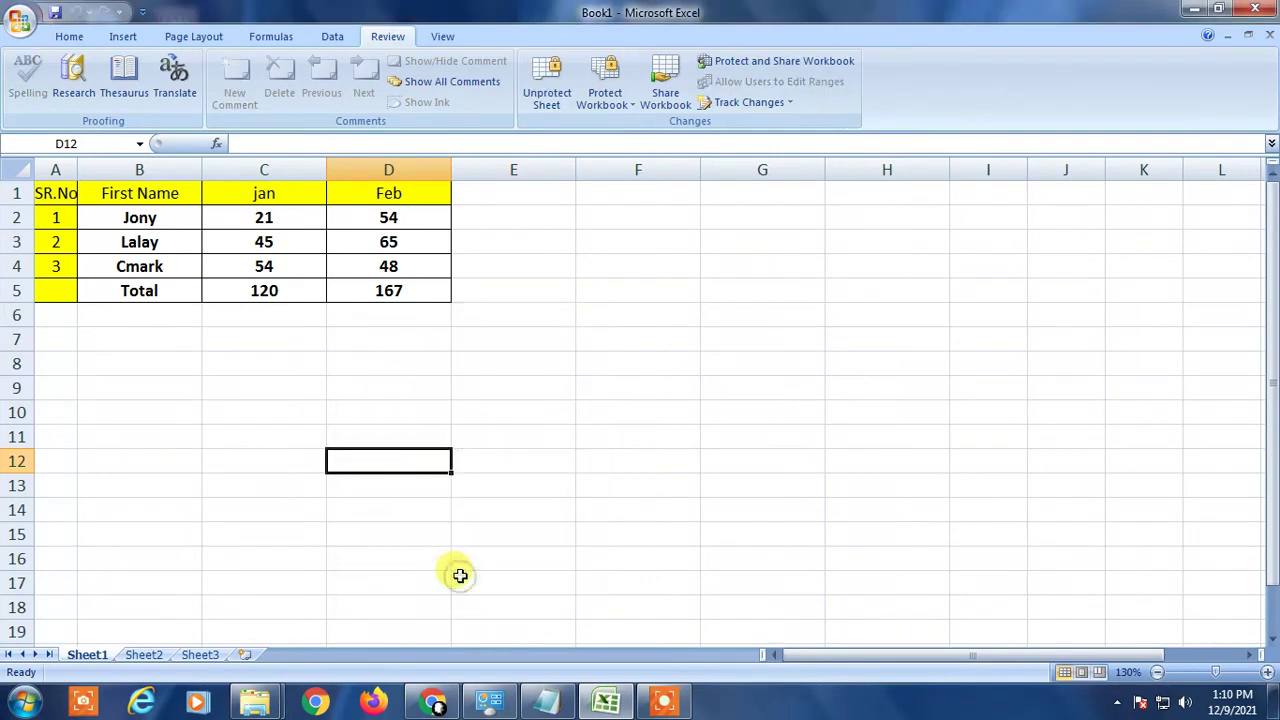
left_click(466, 358)
left_click(381, 428)
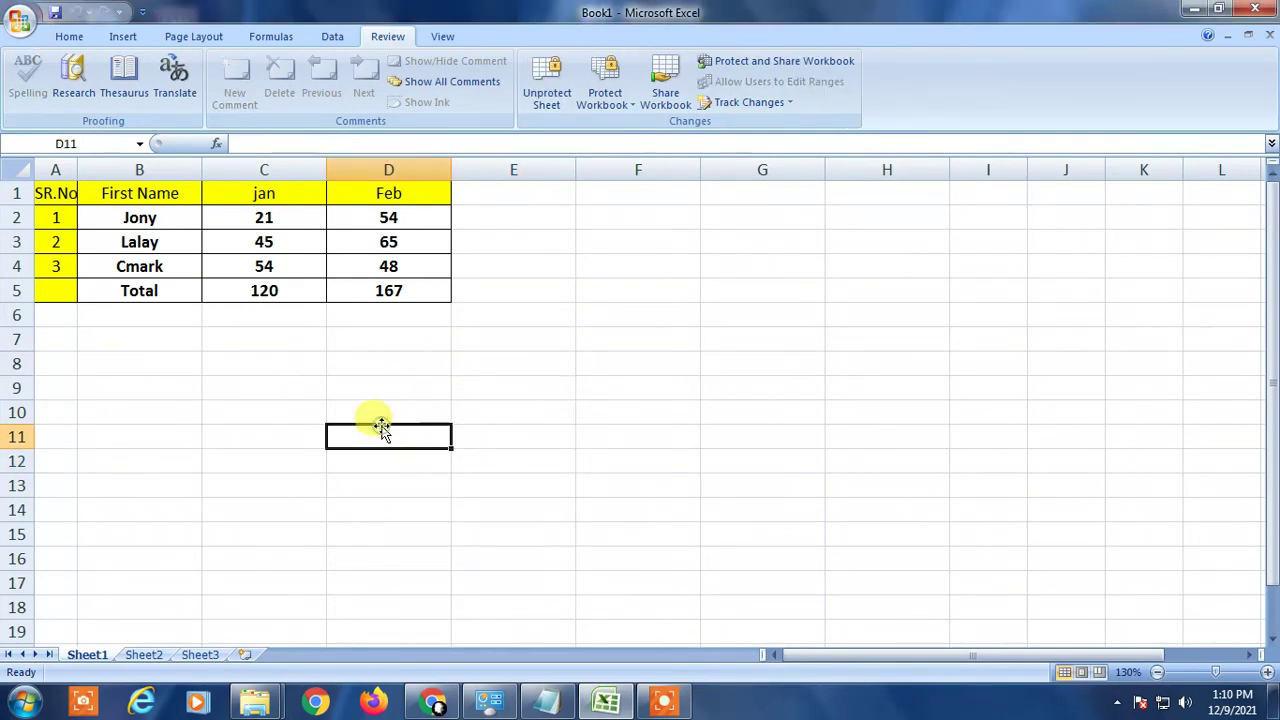
Step: Try to edit the Total formulas in C5 and D5 to test the sheet protection
left_click(152, 266)
double_click(251, 289)
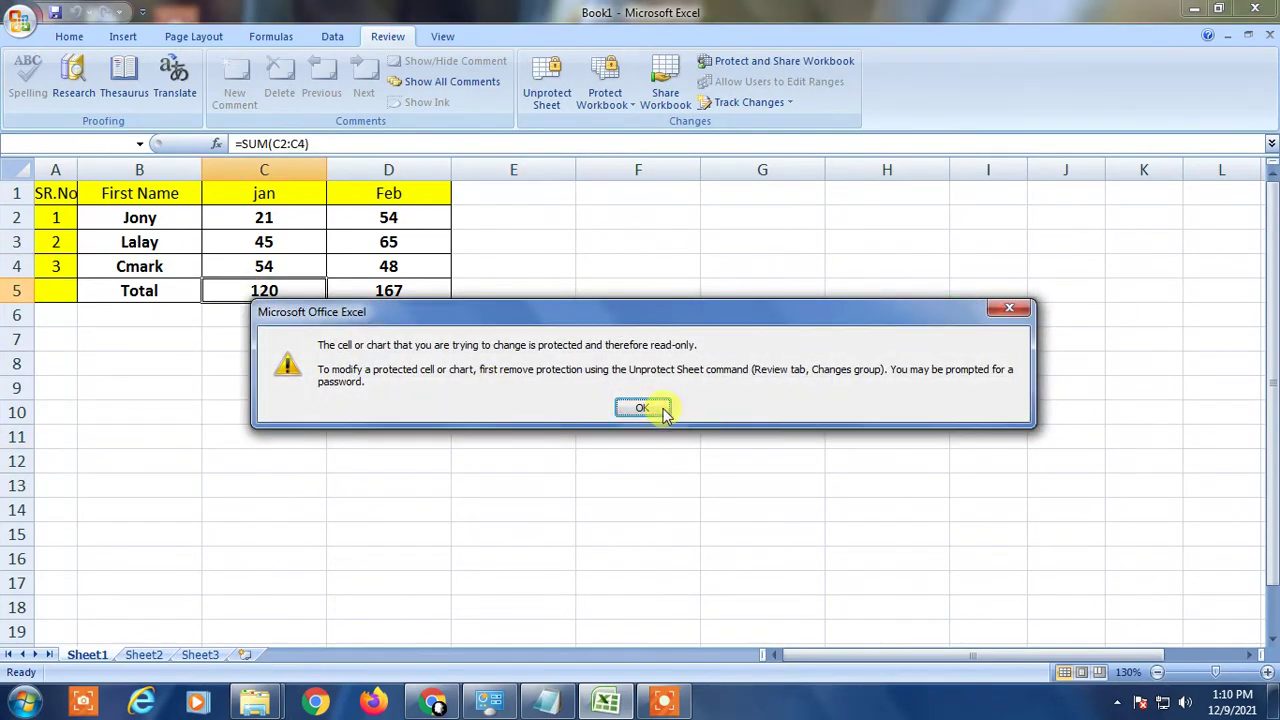
left_click(655, 406)
double_click(385, 293)
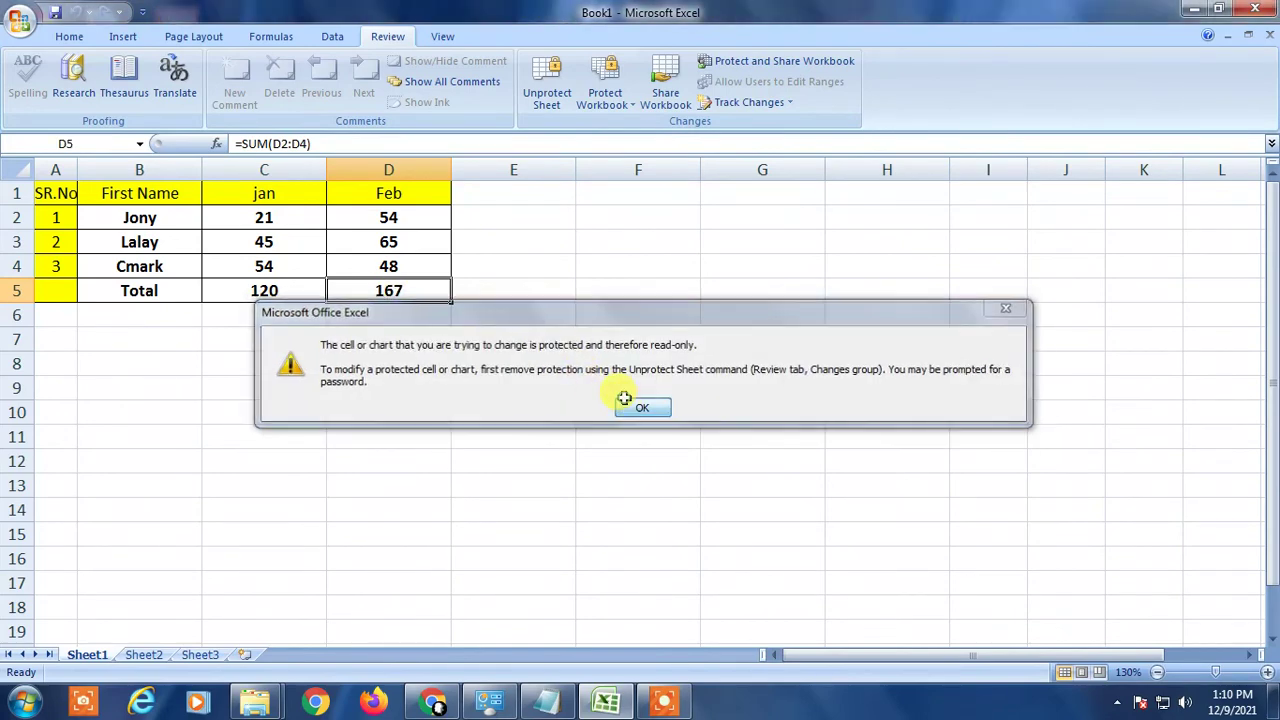
left_click(635, 406)
Step: Test editing of the unlocked cells by entering sd in C2 and C3 and sdd in D3
left_click(243, 214)
left_click(303, 250)
type("sd")
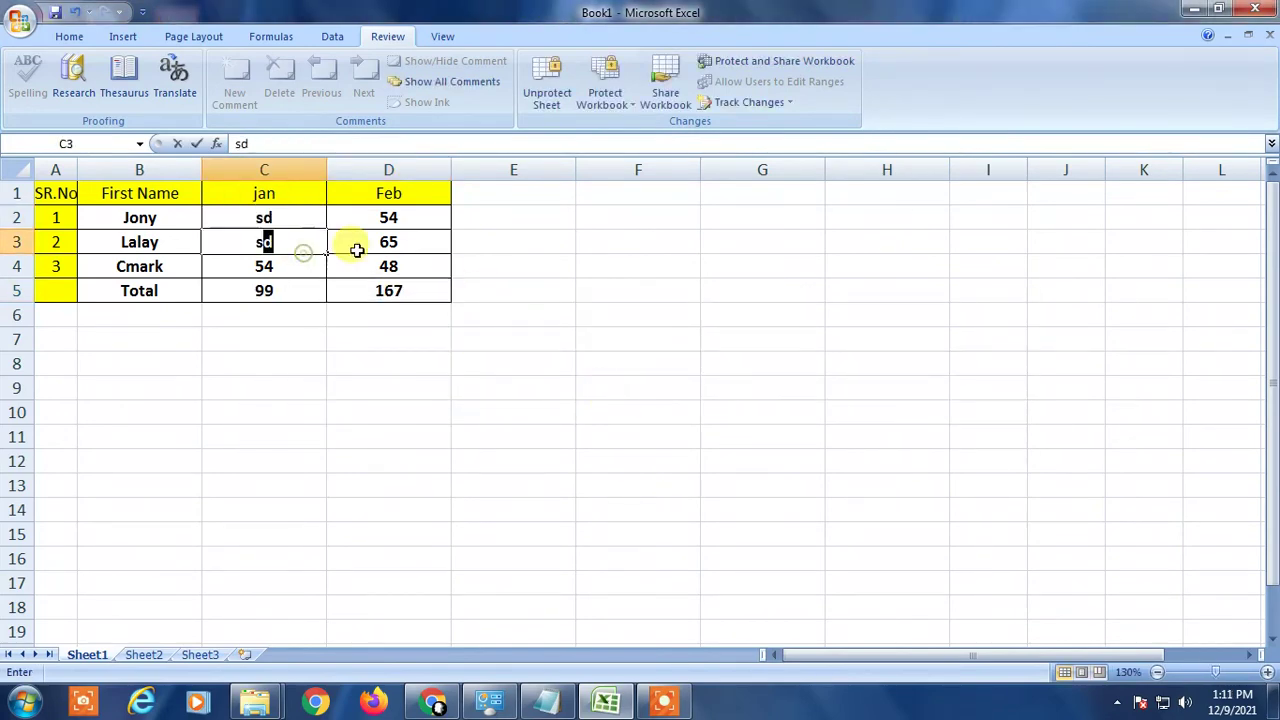
left_click(352, 218)
left_click(386, 243)
type("sd")
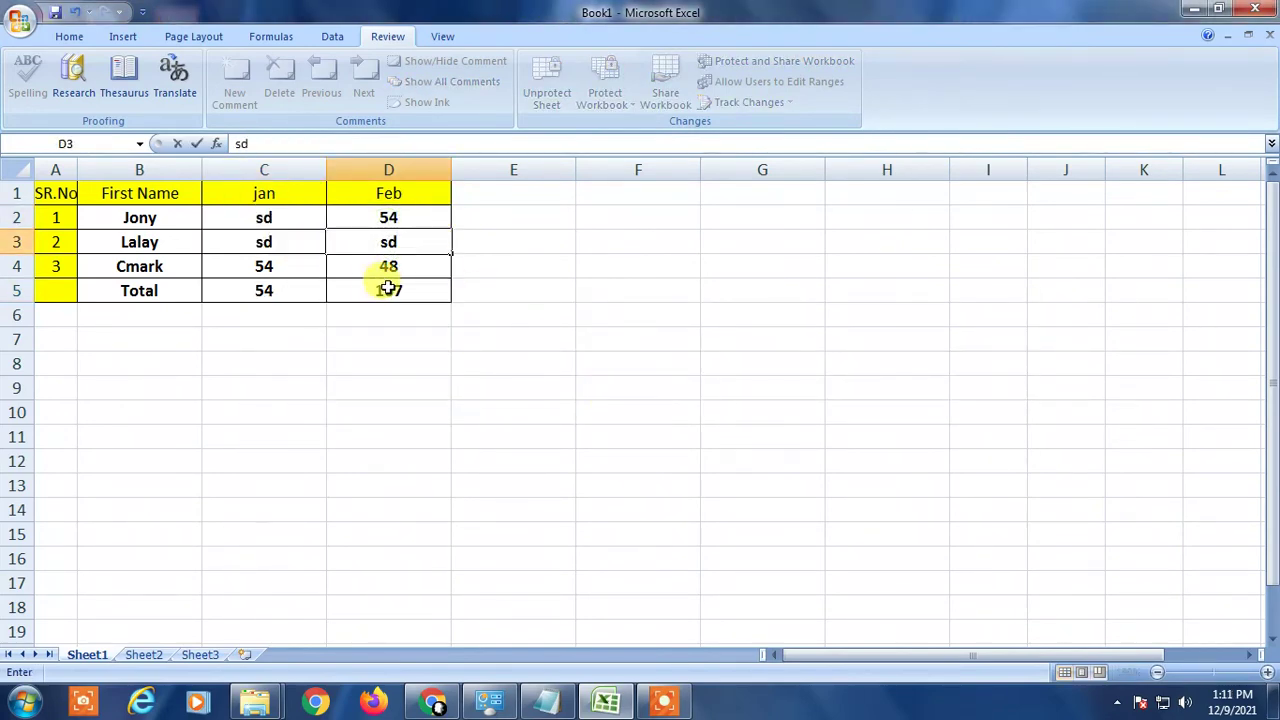
type("d")
Step: Replace the test entries with numbers: 454 in D3, 4154 in C3 and 45 in C2
double_click(404, 242)
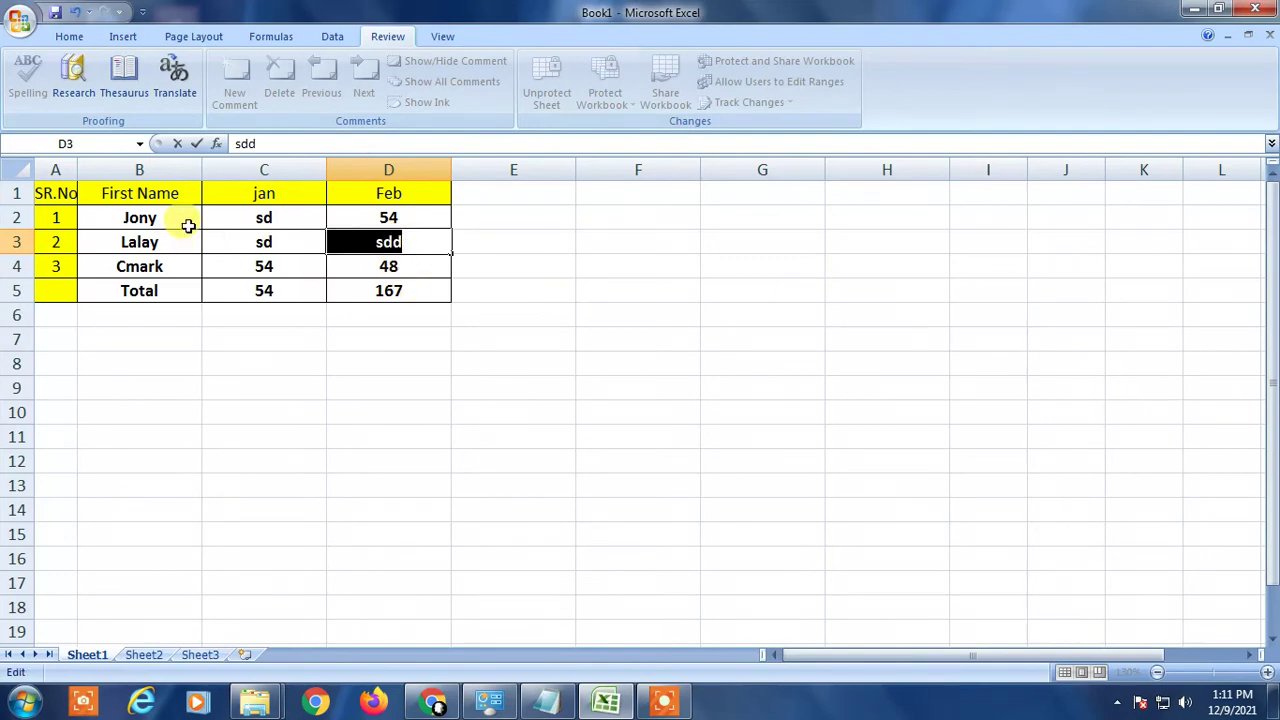
type("454")
key("Return")
key("Up")
key("Left")
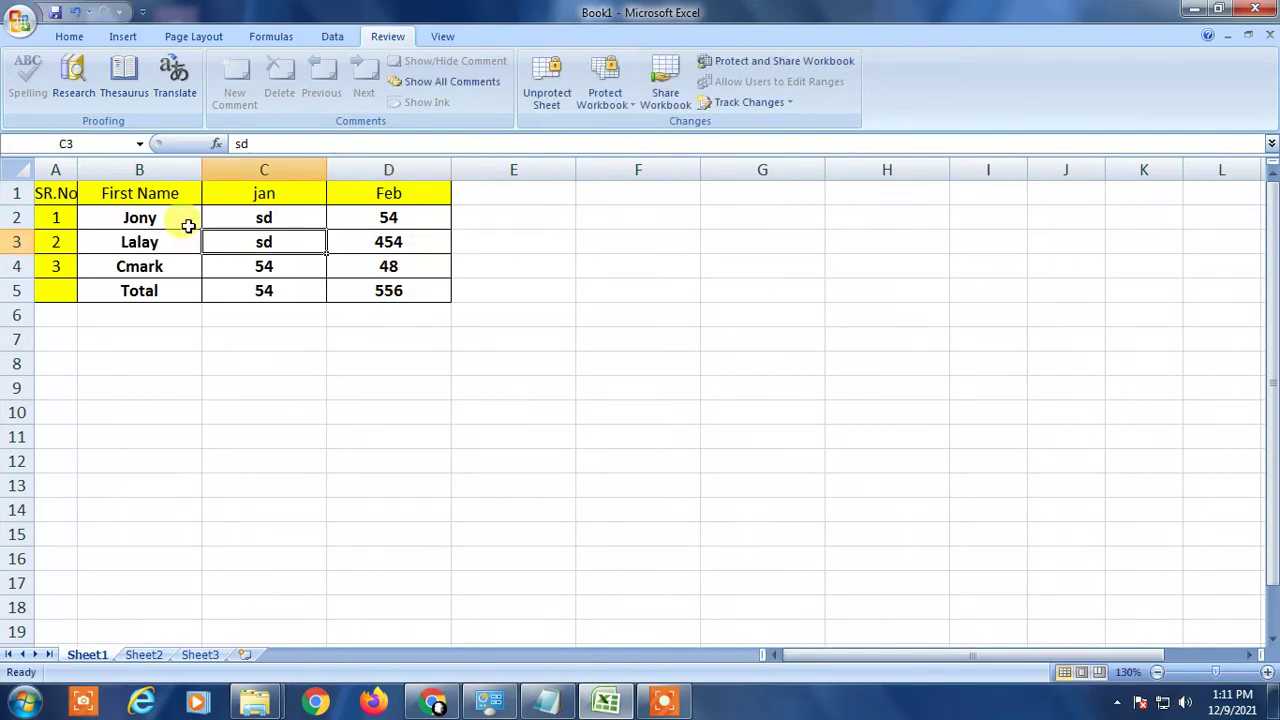
type("4154")
key("Return")
key("Up")
key("Up")
type("45")
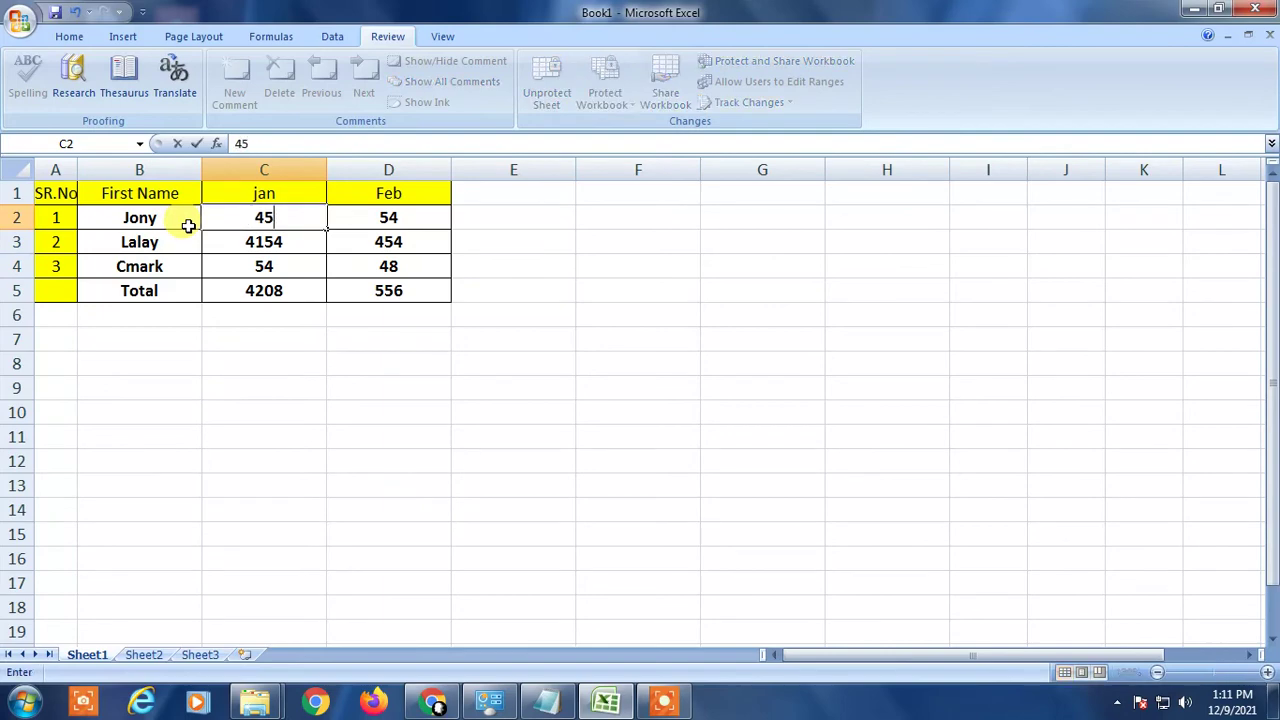
key("Return")
Step: Try entering asdf in name cell B3 and undo the entry
key("Left")
type("asdf")
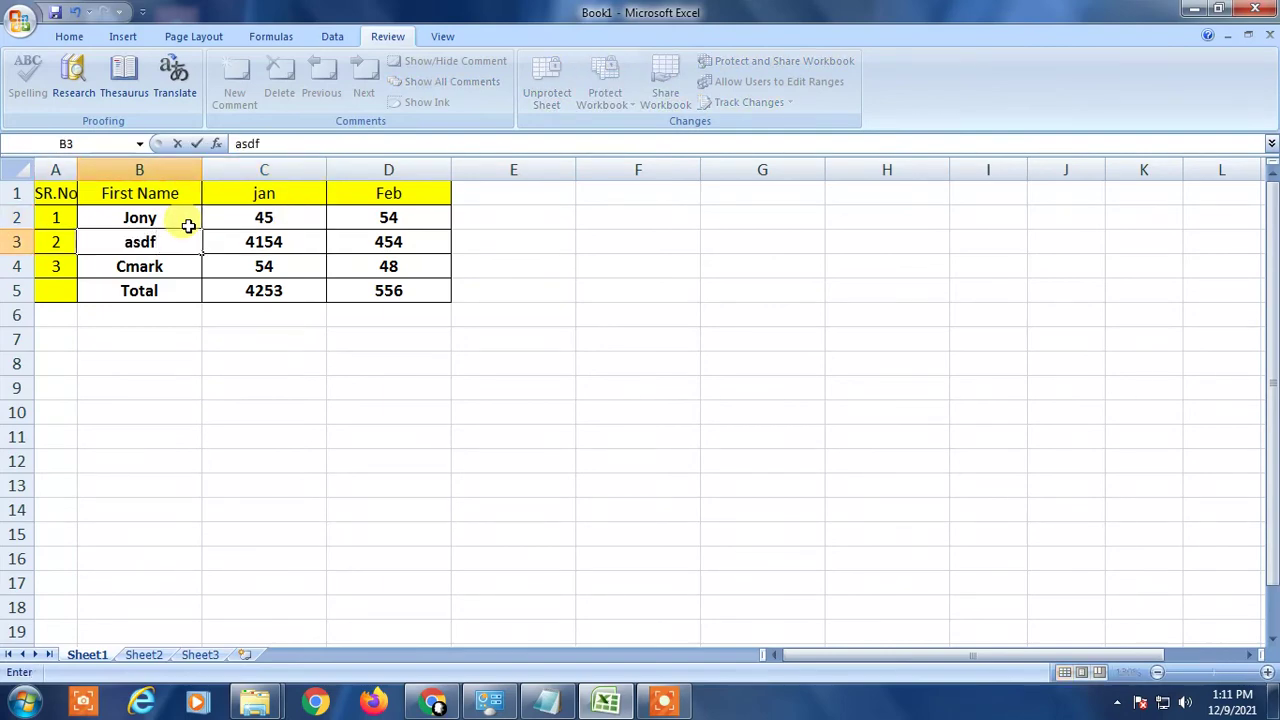
key("ctrl+z")
key("Return")
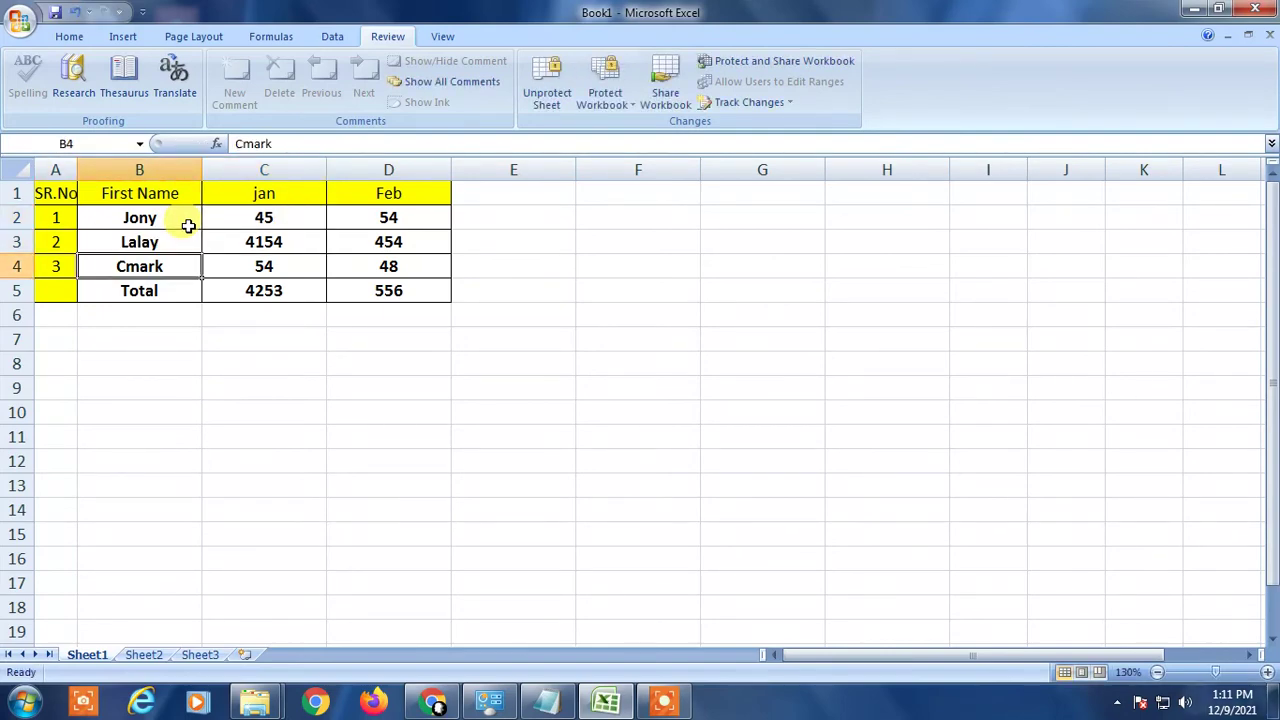
Step: Try to delete the Total label in cell B5
key("Up")
key("Down")
key("Down")
key("Delete")
key("Return")
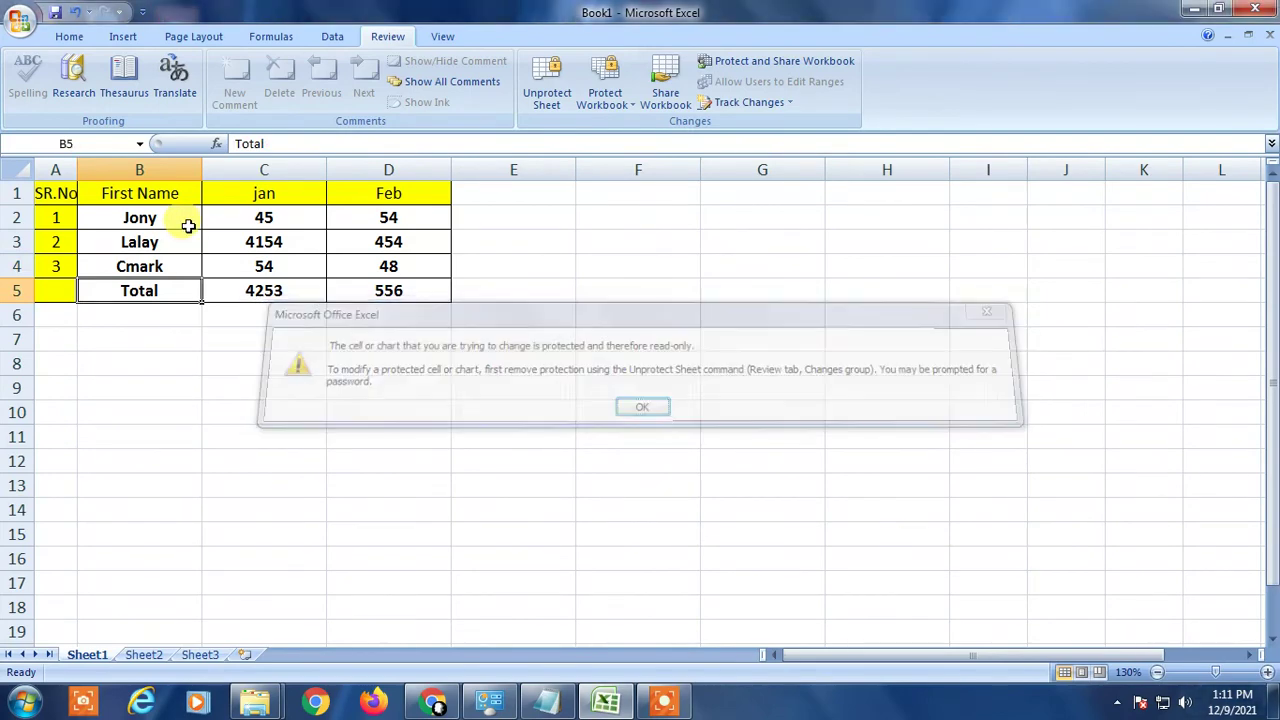
Step: Try to delete the First Name heading in B1 and the SR.No heading in A1
key("Up")
key("Up")
key("Up")
key("Up")
key("Delete")
key("Return")
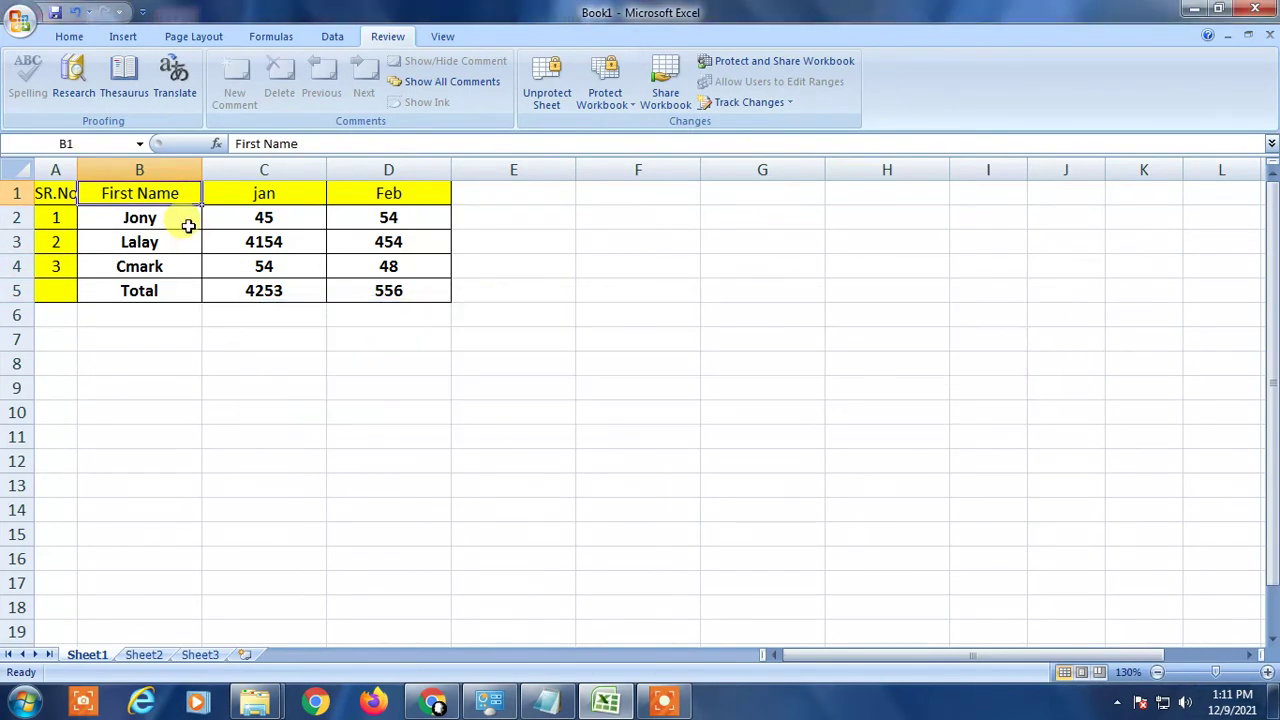
key("Left")
key("Delete")
key("Return")
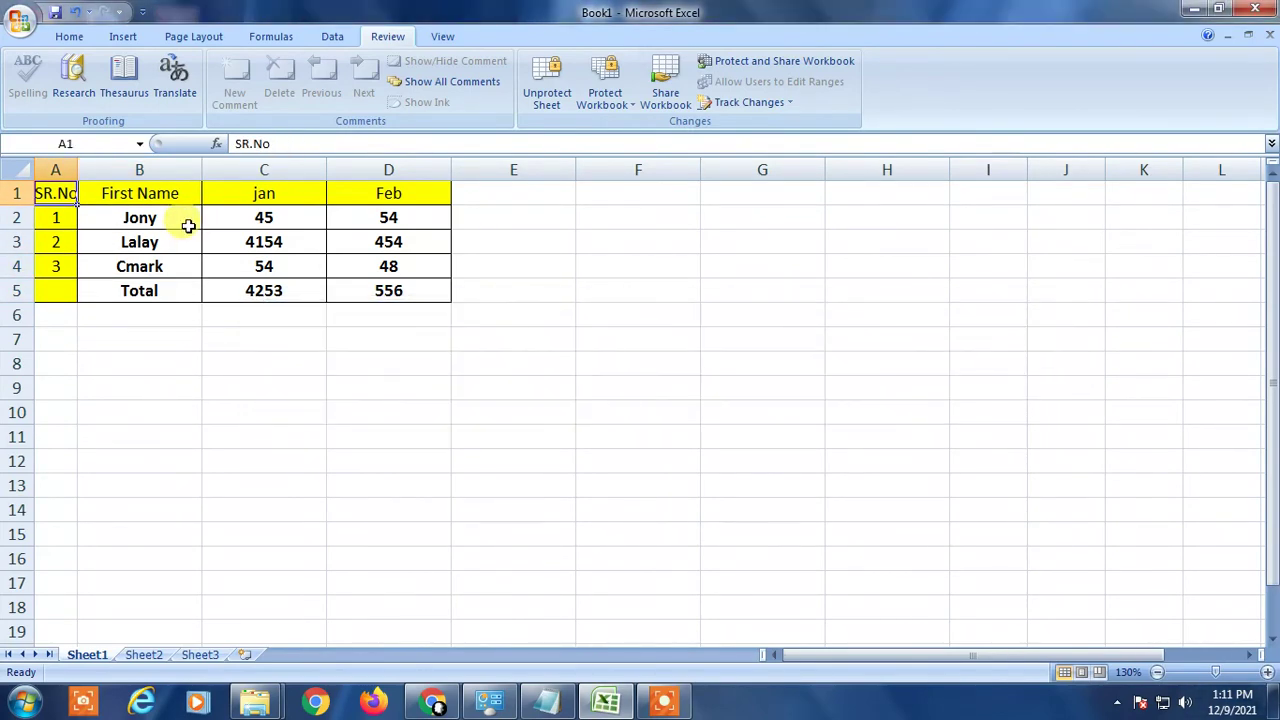
Step: Examine which commands are available for the name cells B2:B4 on the protected sheet
left_click(188, 226)
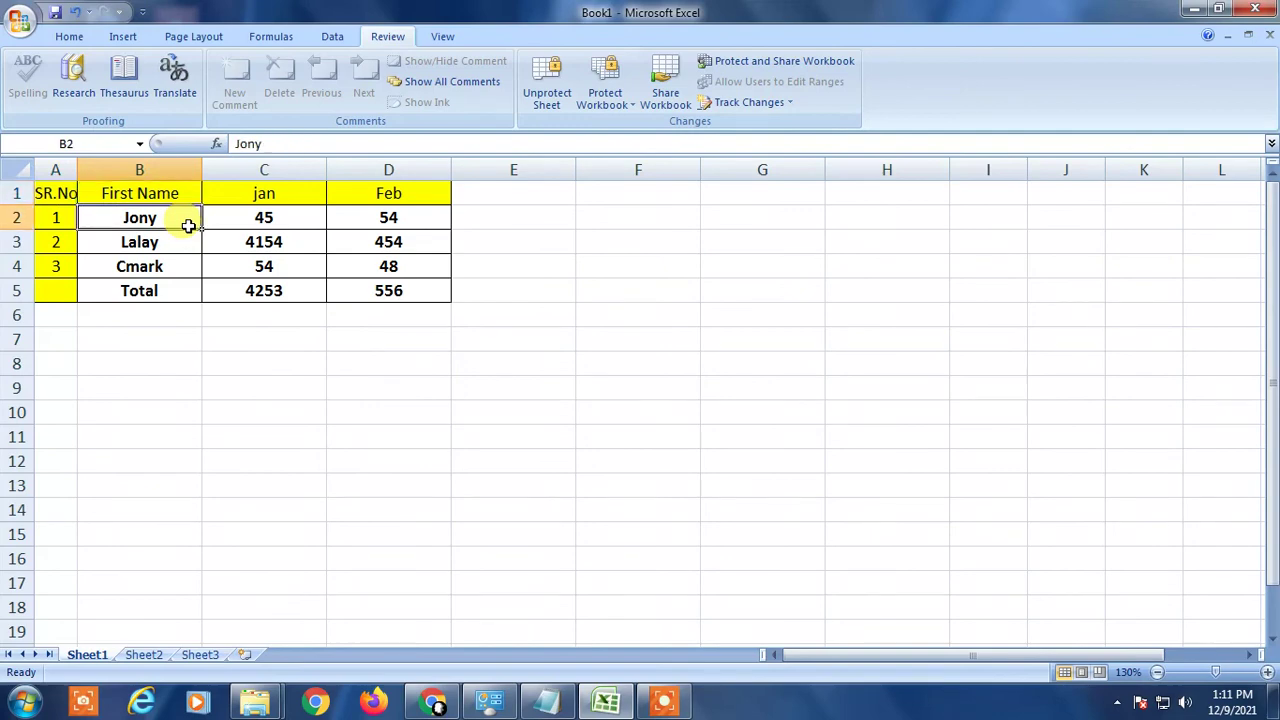
key("Left")
left_click(188, 226)
key("shift+Down")
key("shift+Down")
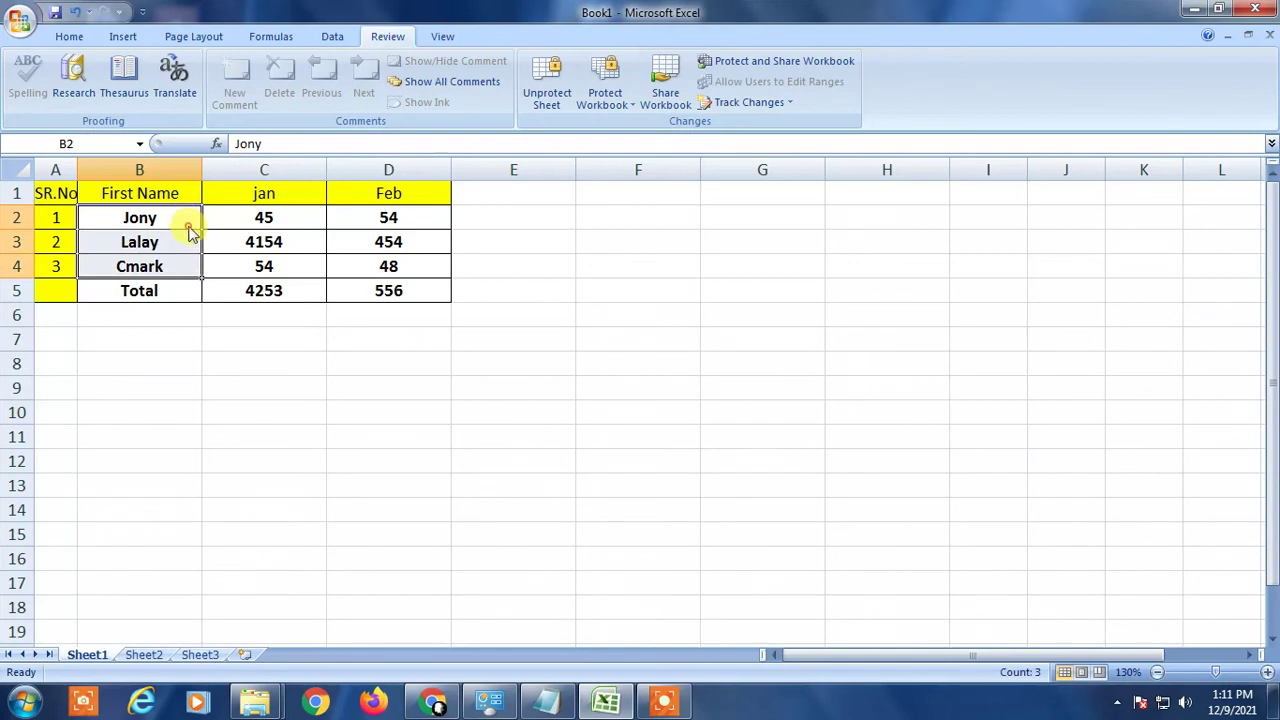
right_click(190, 230)
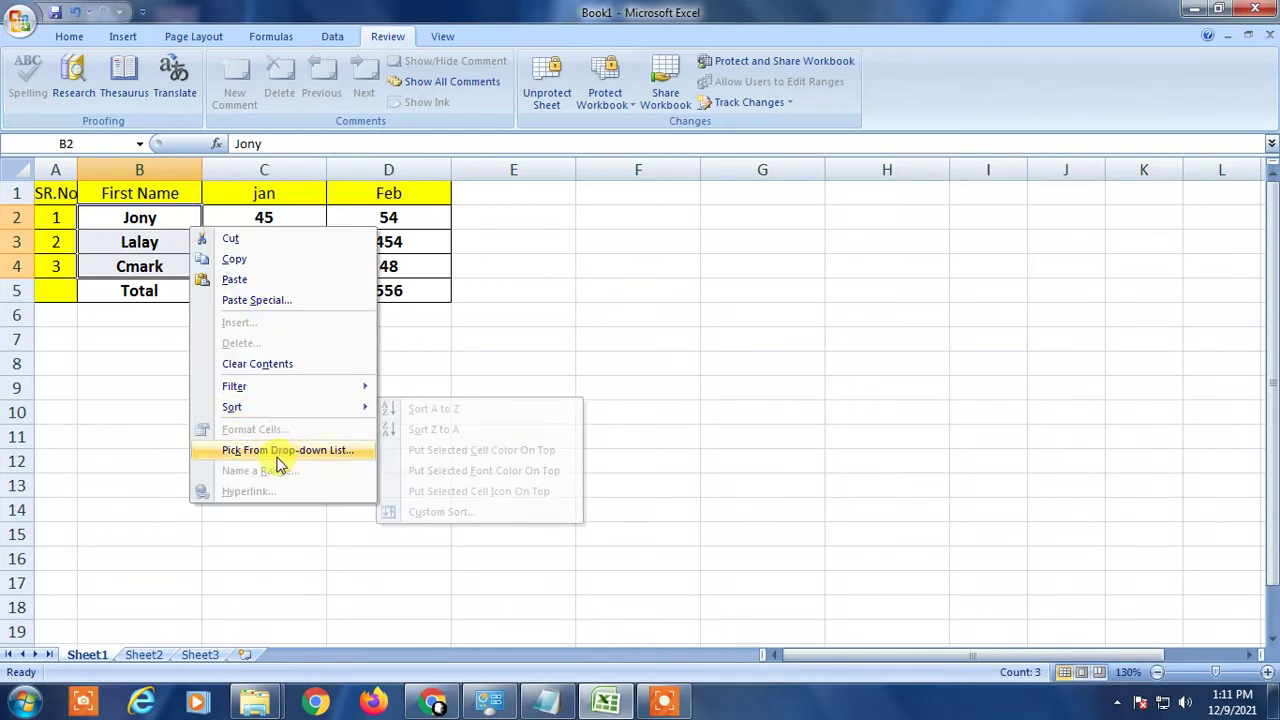
key("Escape")
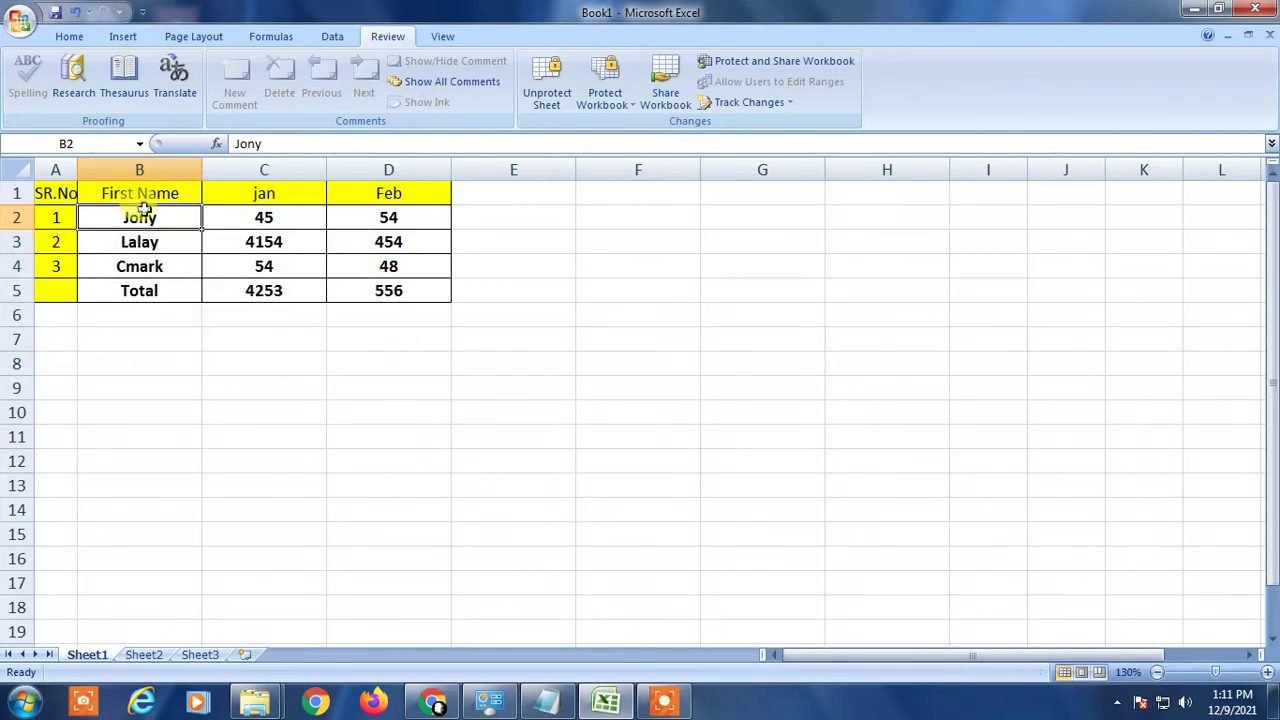
Step: Try to edit the jan heading in cell C1 on the protected sheet
left_click_drag(152, 262, 140, 245)
left_click(263, 190)
left_click_drag(263, 190, 371, 194)
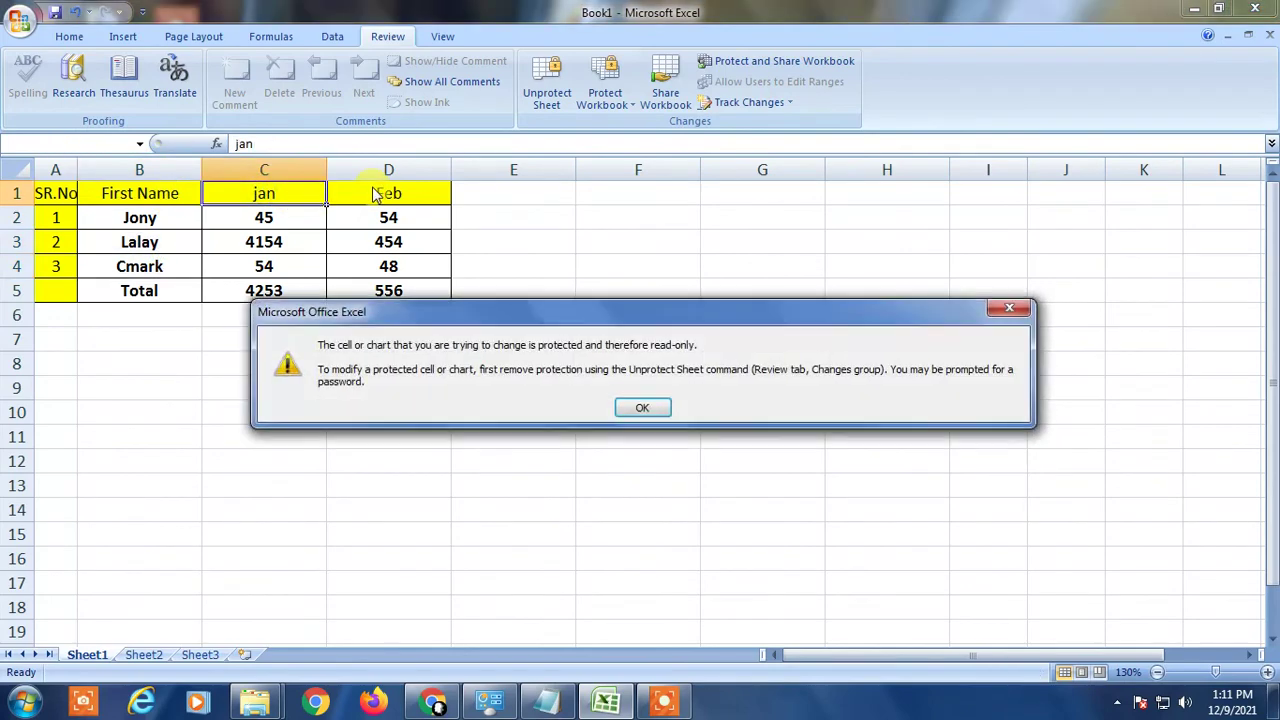
left_click(642, 406)
Step: Leave the table and show the Windows desktop
left_click(371, 329)
left_click(551, 457)
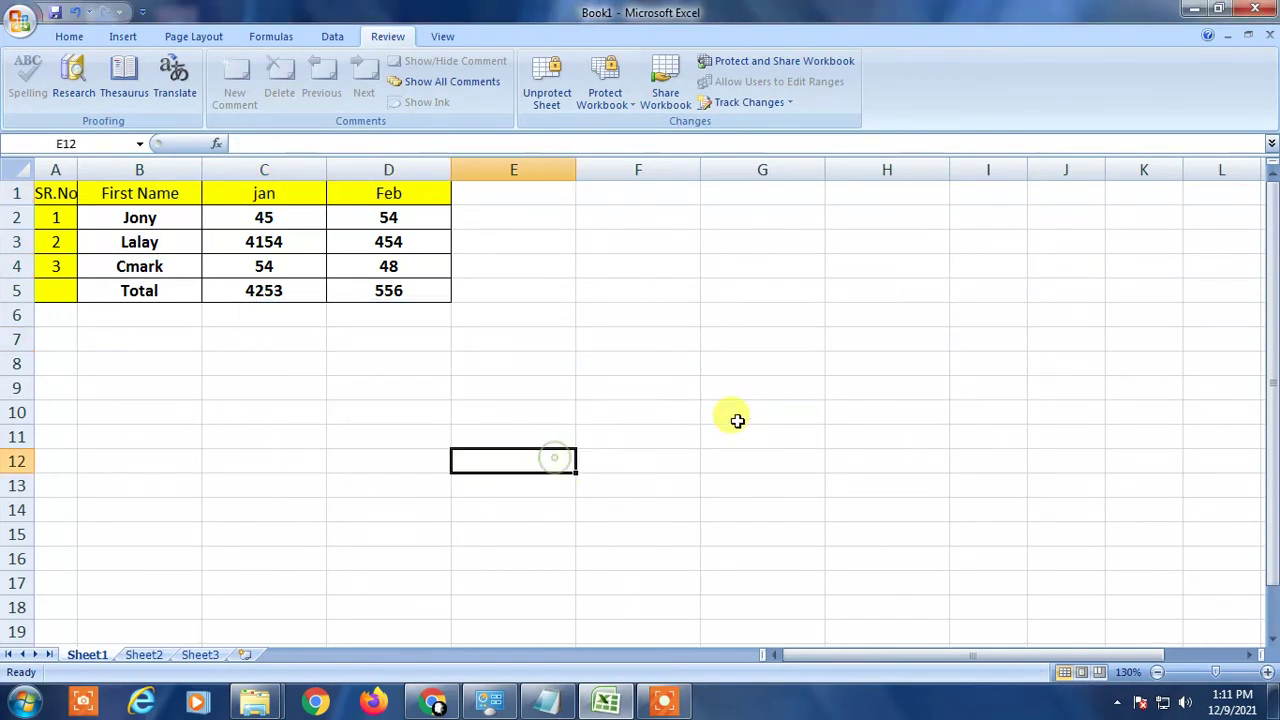
key("super+d")
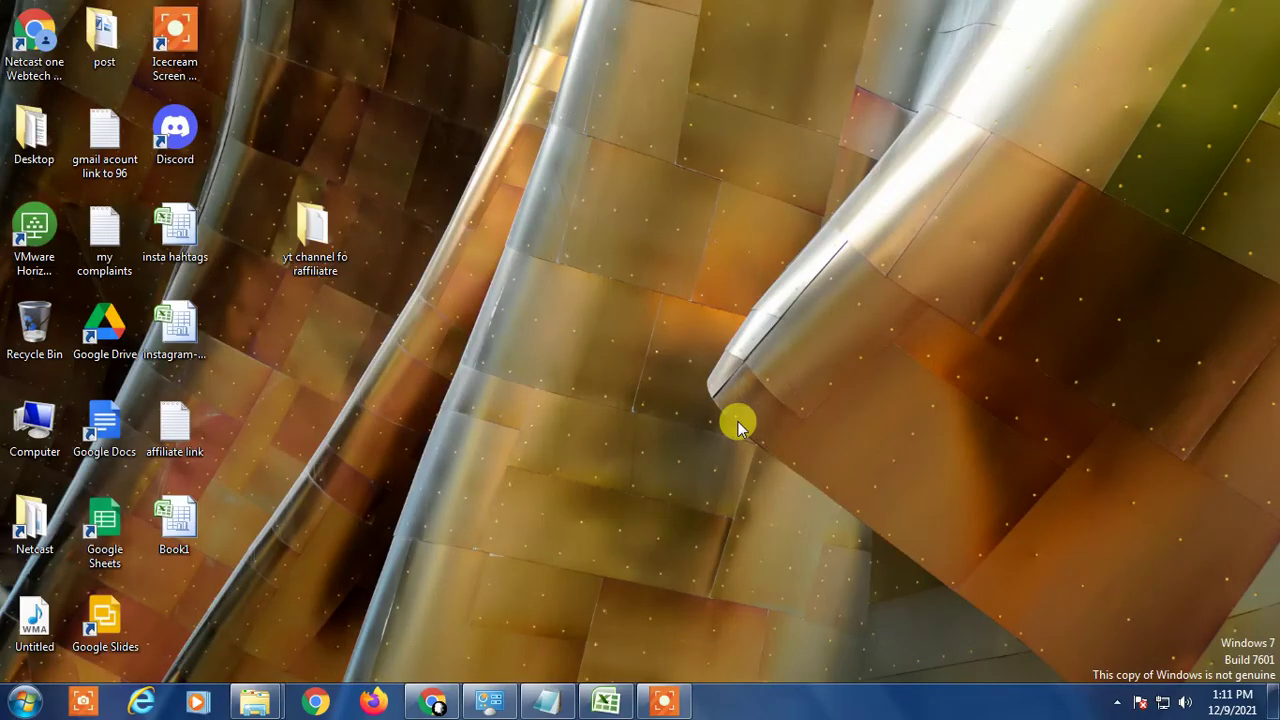